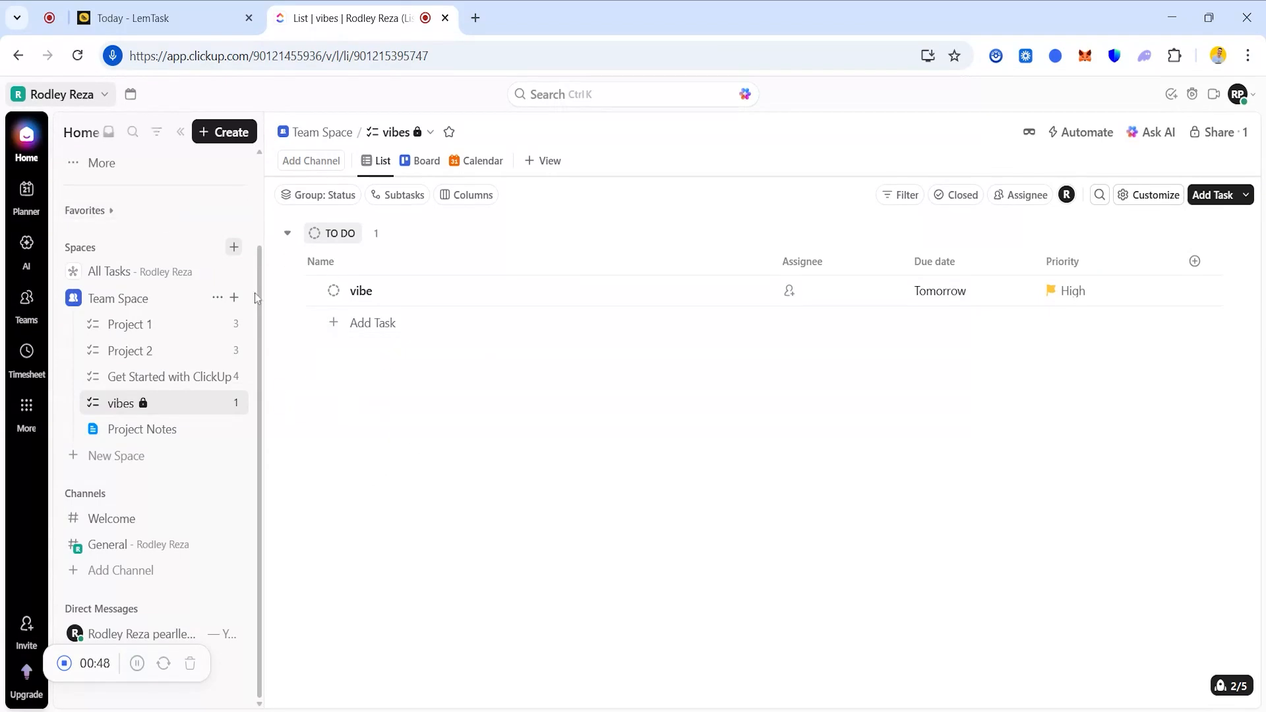
Create a list named 'vvvr' under Team Space and open it from the sidebar.
left_click_drag(261, 298, 277, 216)
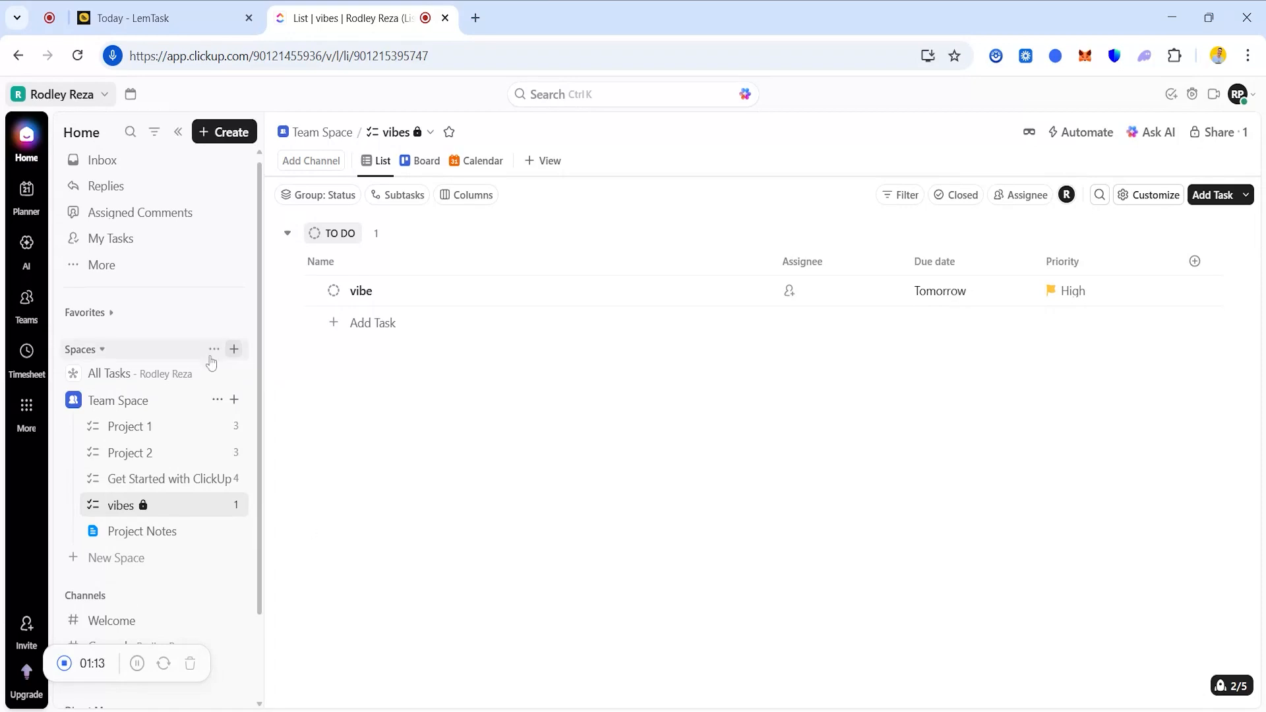
left_click(235, 400)
left_click(316, 431)
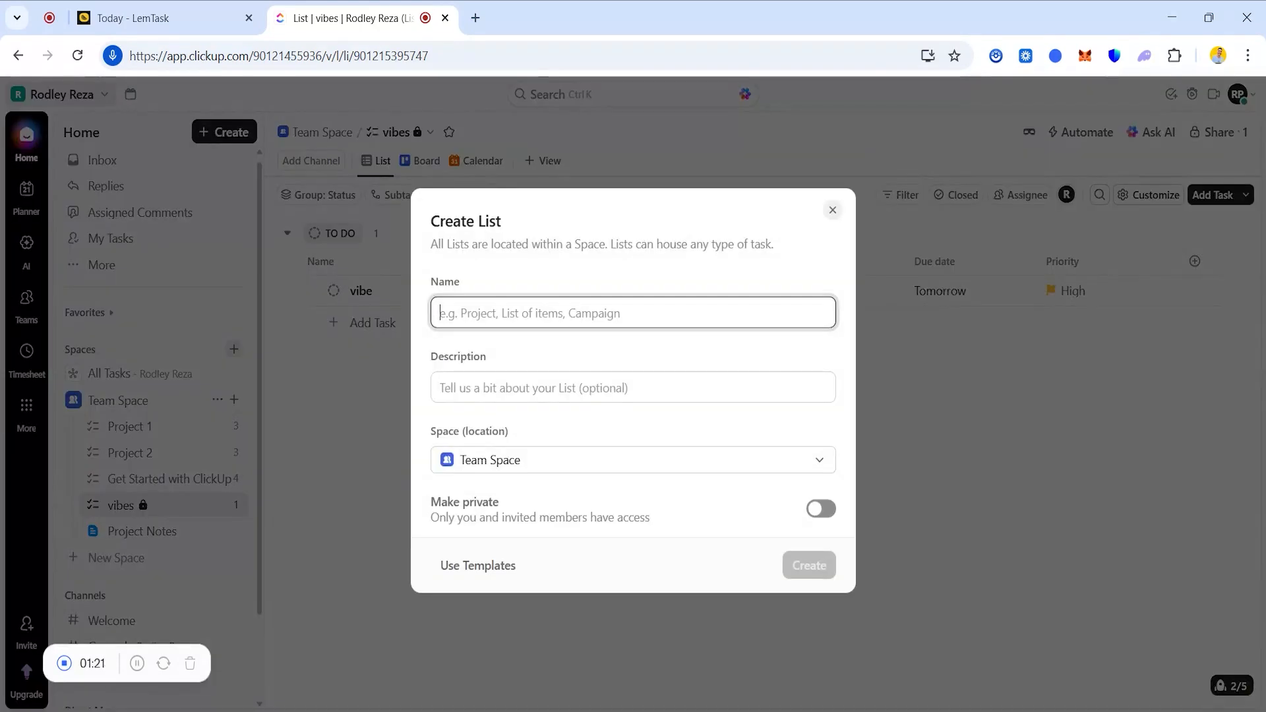
type("vvvr")
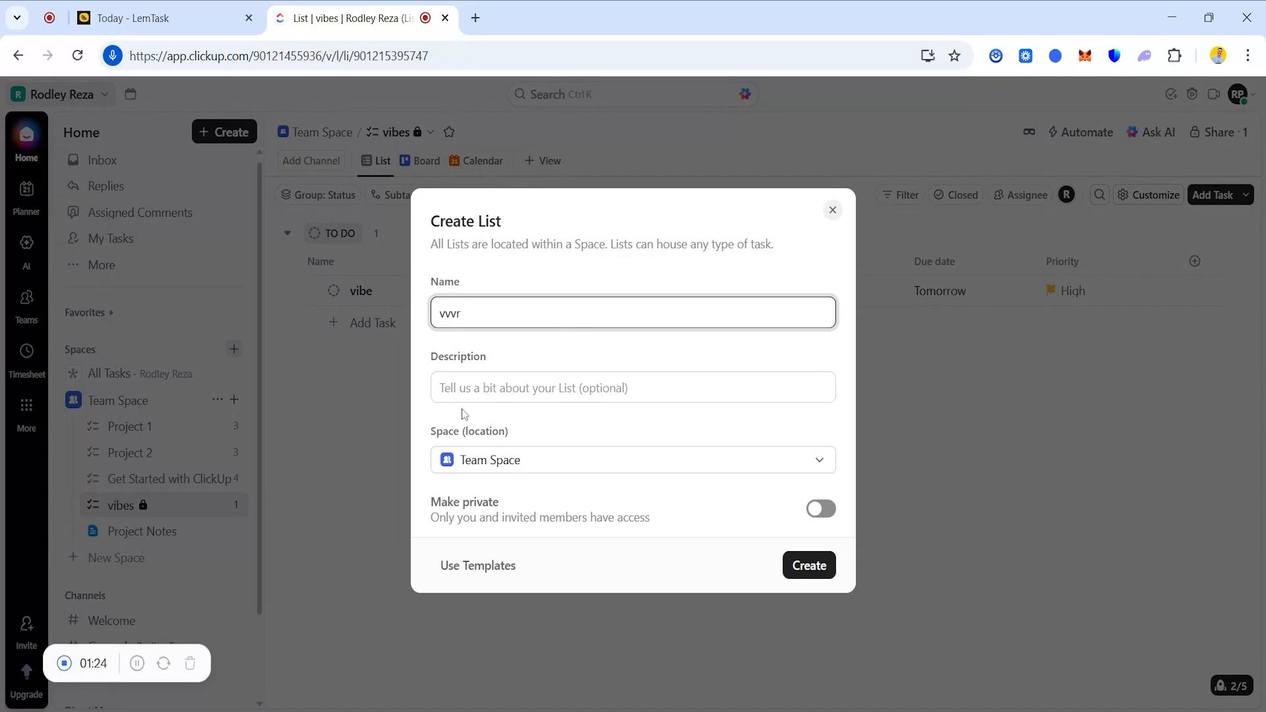
left_click(809, 565)
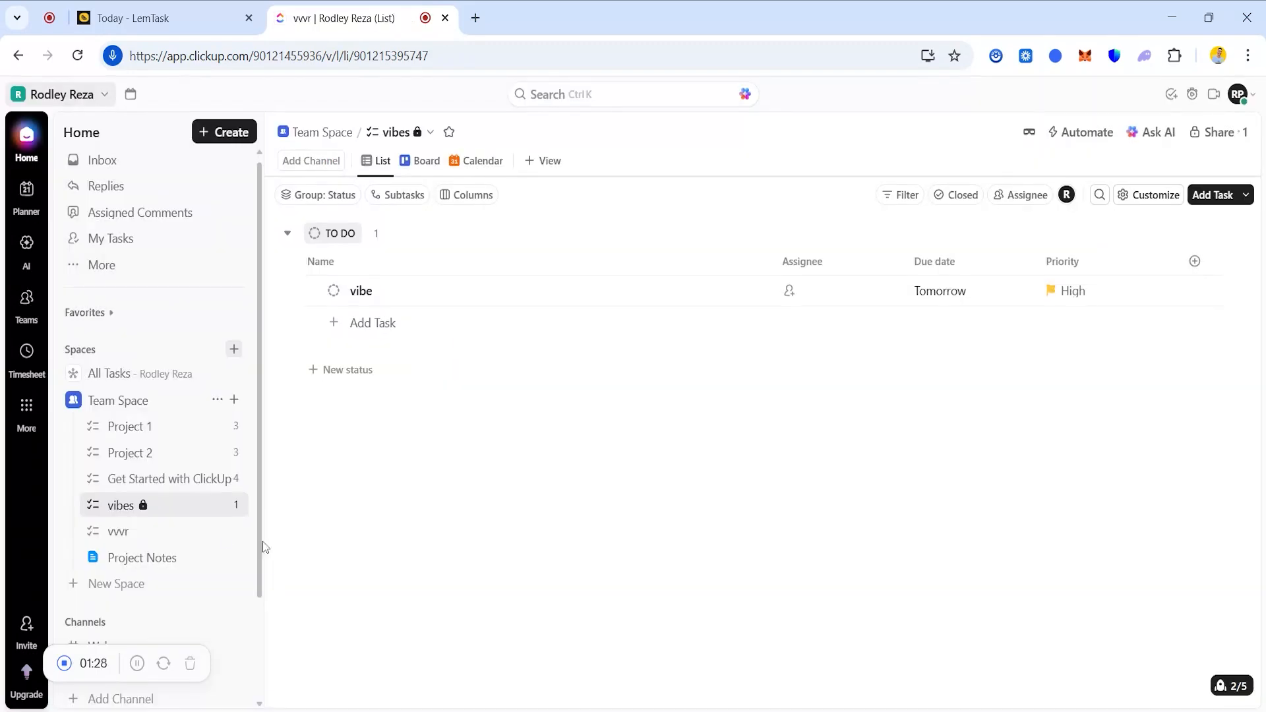
left_click(178, 528)
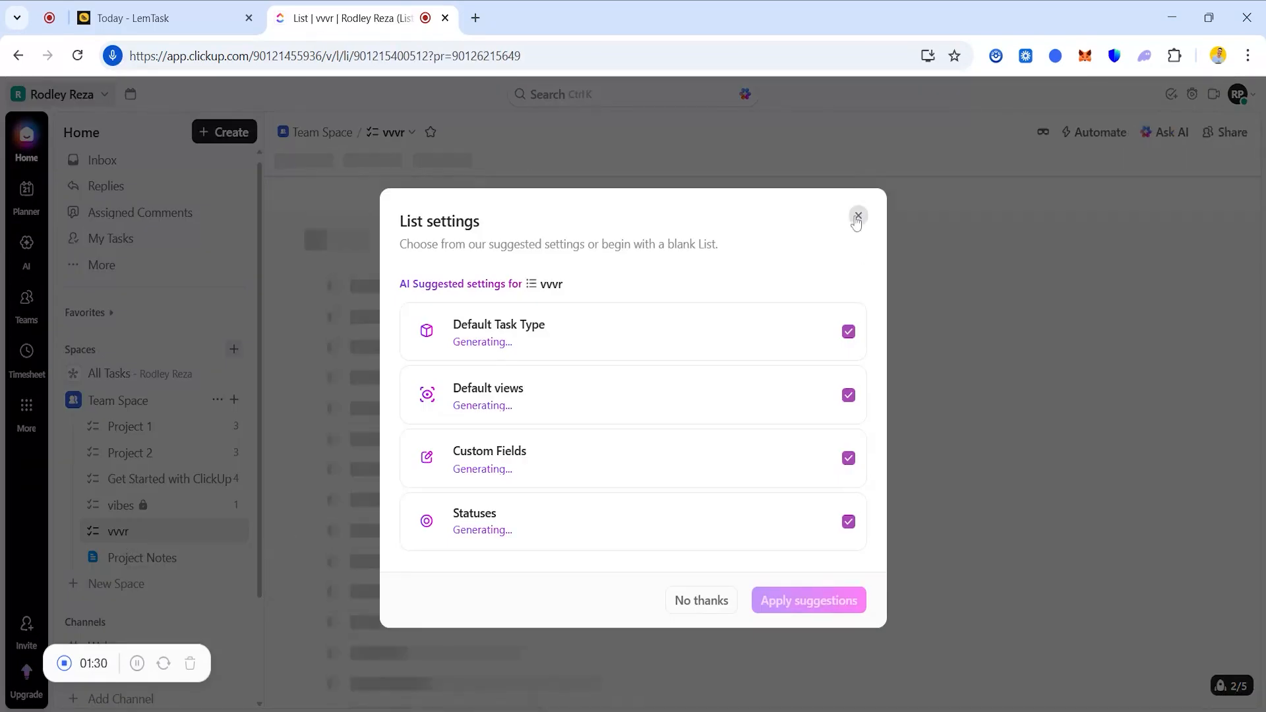
Dismiss the suggested list settings and close the custom Fields panel without adding any fields.
left_click(859, 216)
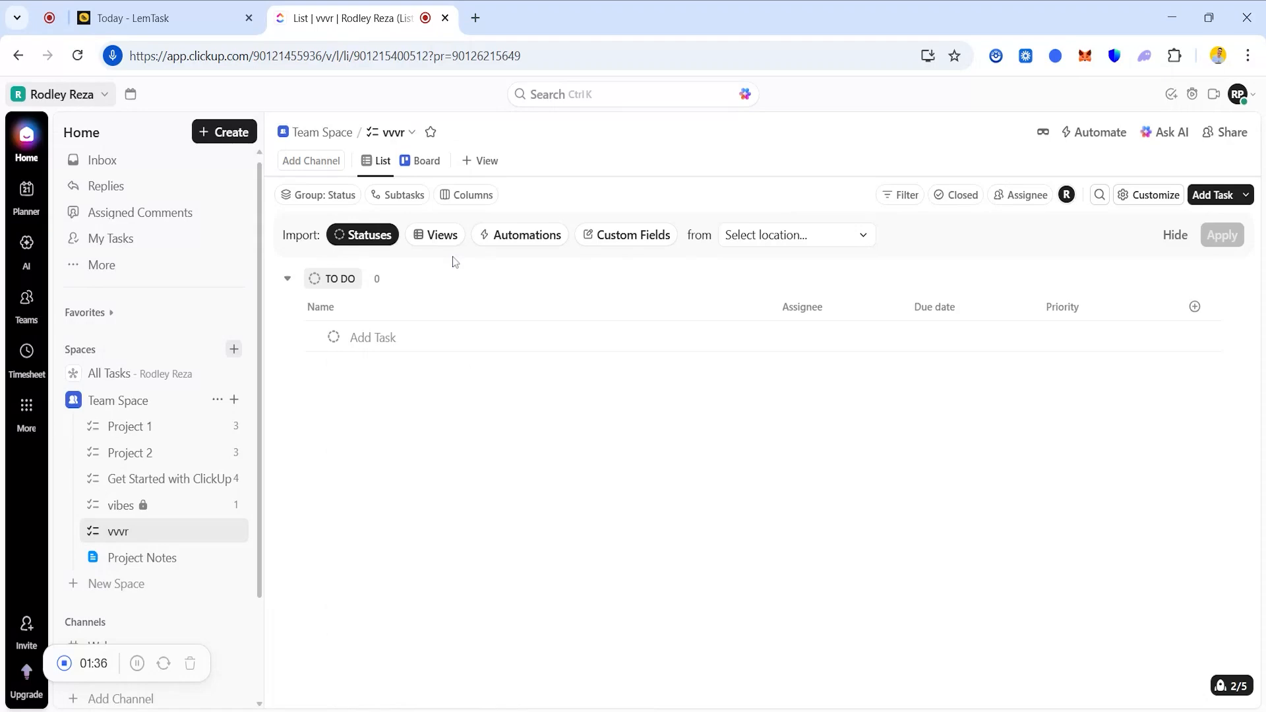
left_click(1194, 306)
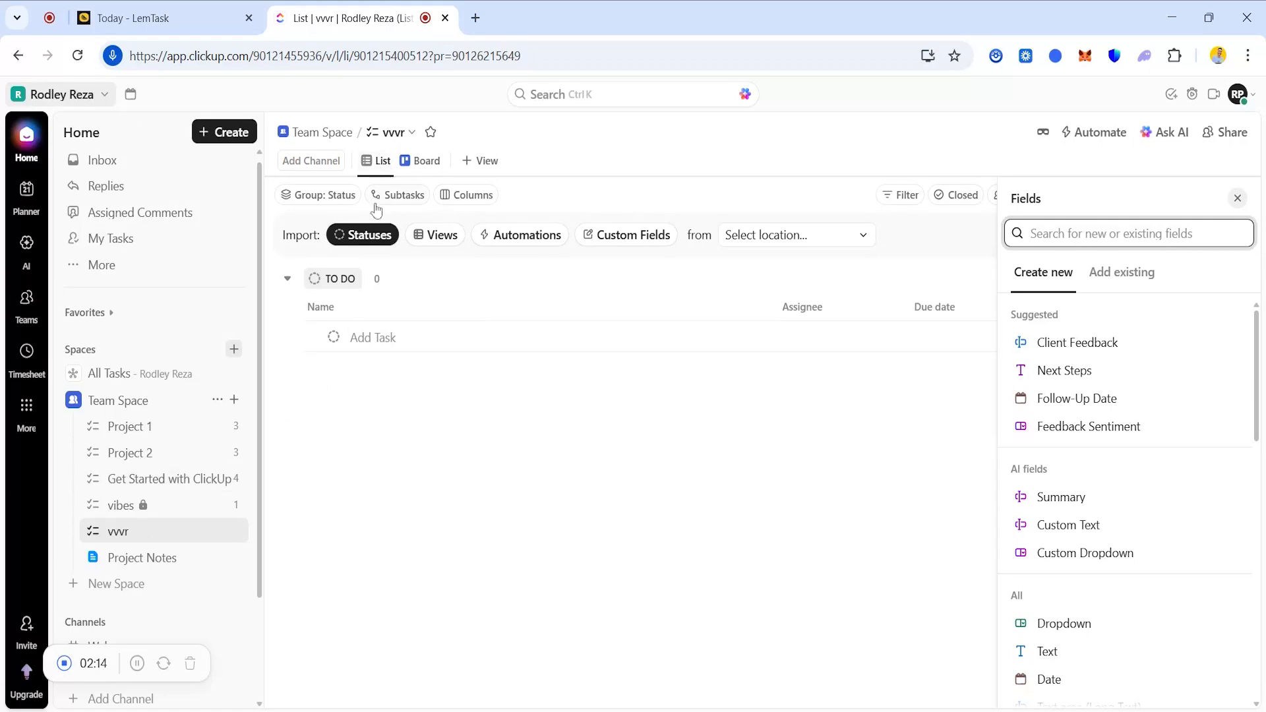
left_click(1237, 198)
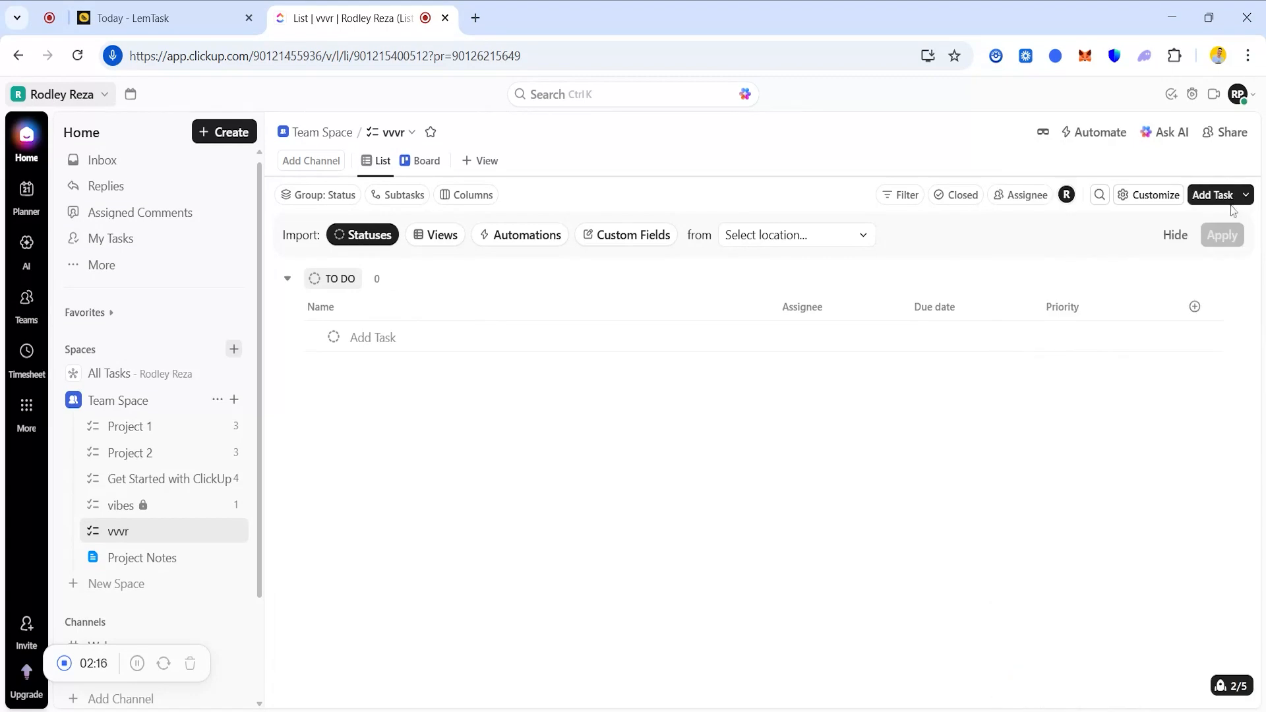
Start a new task named 'have a meeting with my Ceo'.
left_click(1227, 200)
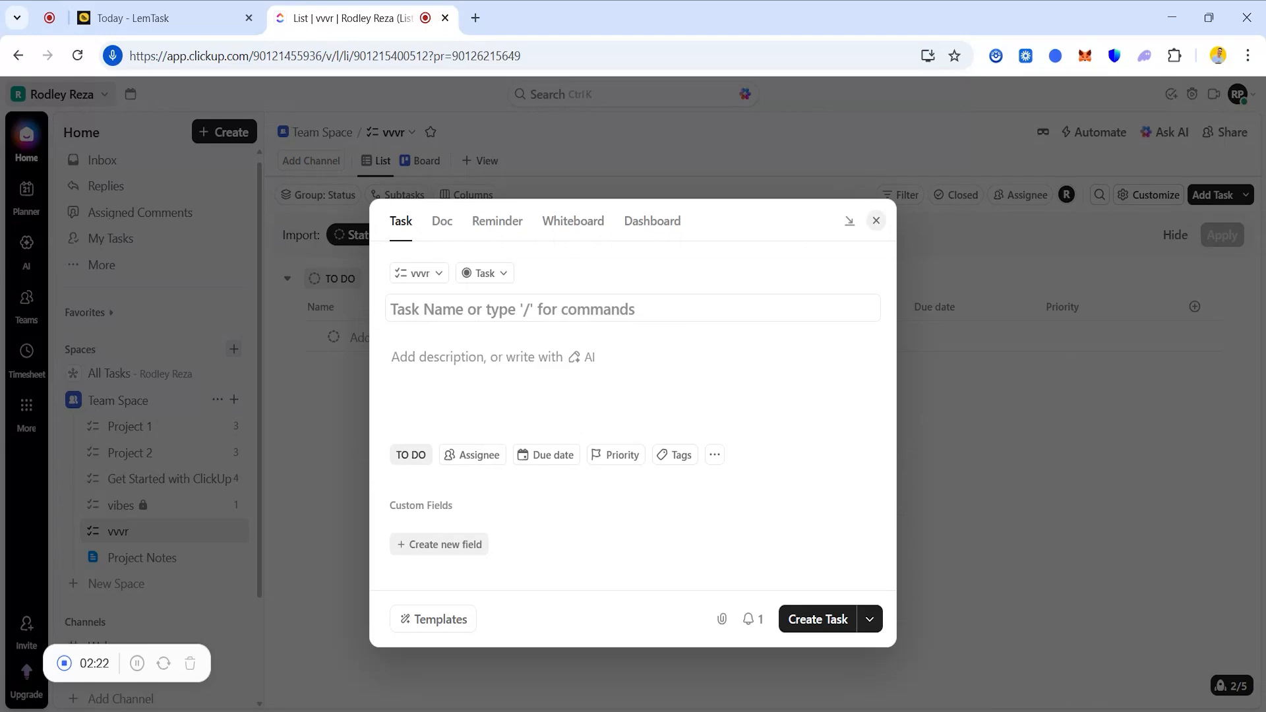
type("have")
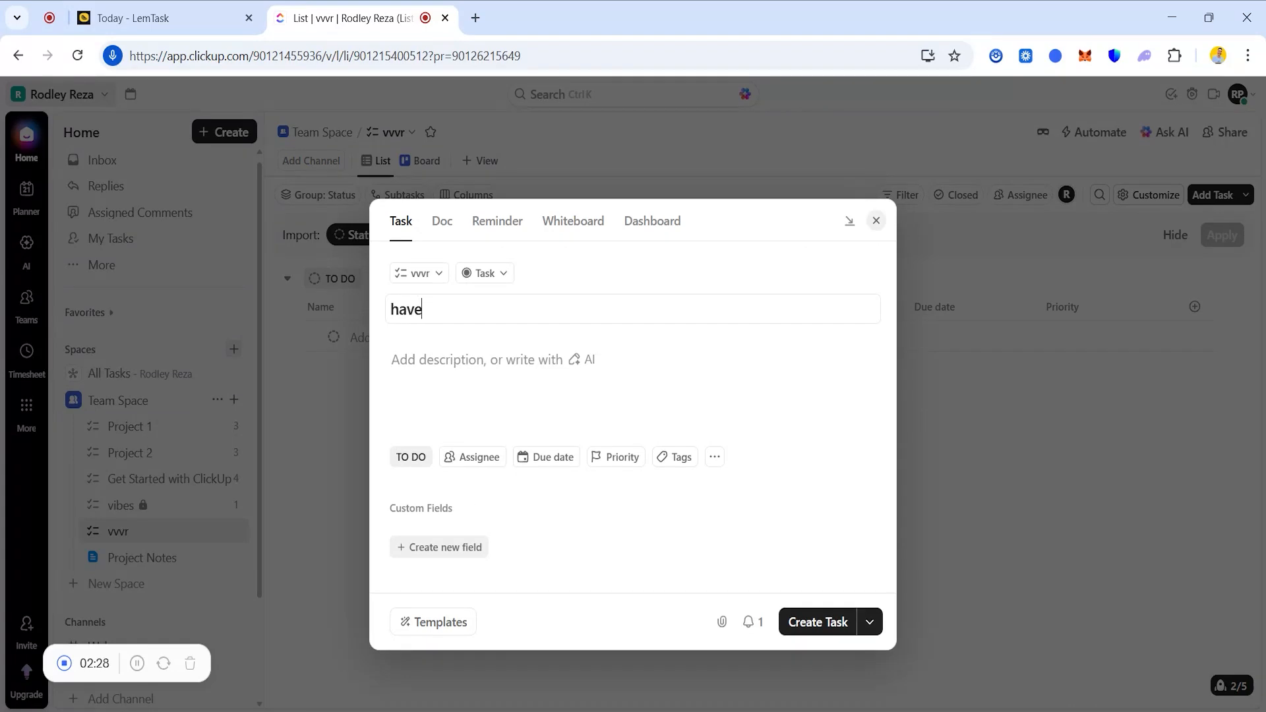
type(" a meeting with my Ceo")
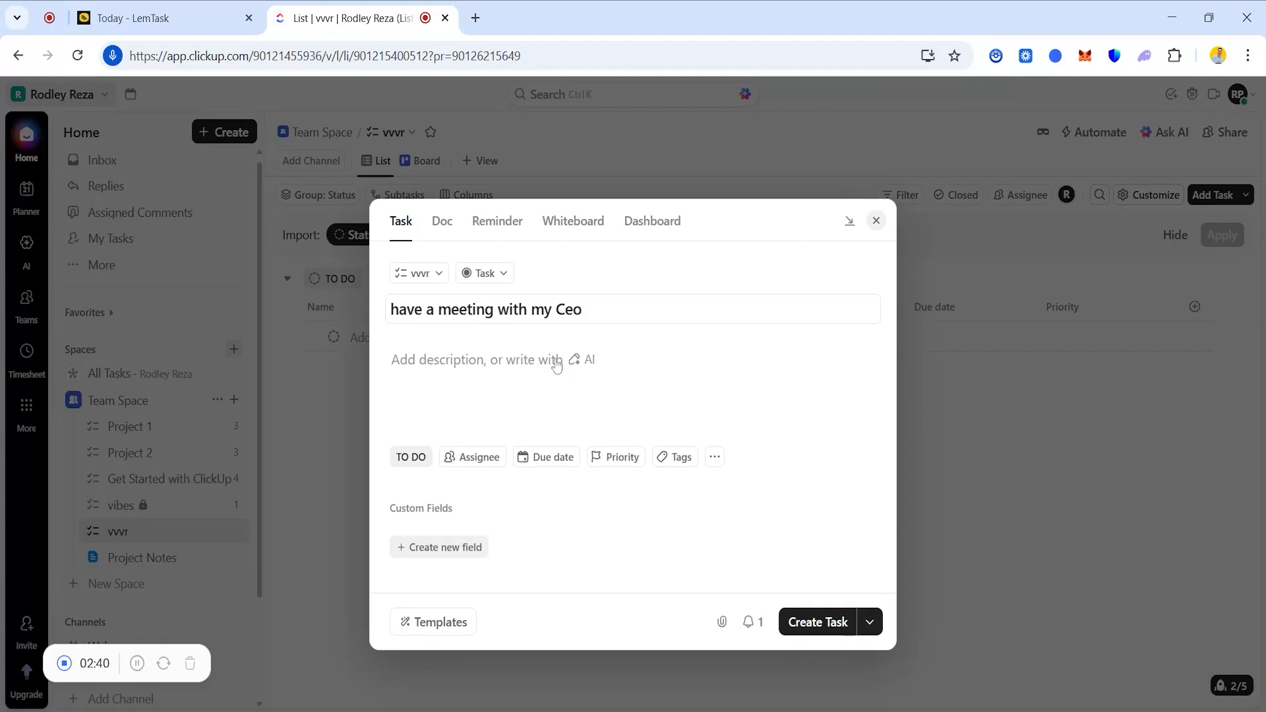
left_click(601, 367)
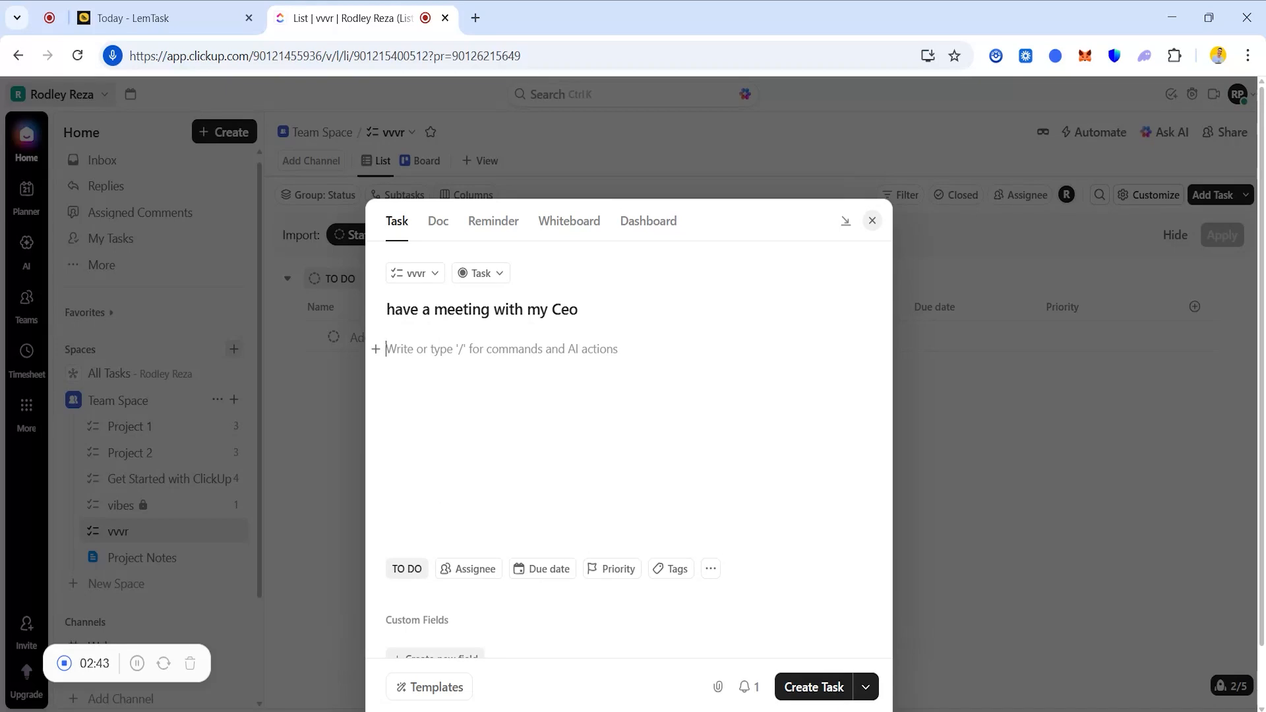
Keep it To Do, set start and due dates to today, set High priority, and create it.
left_click(413, 573)
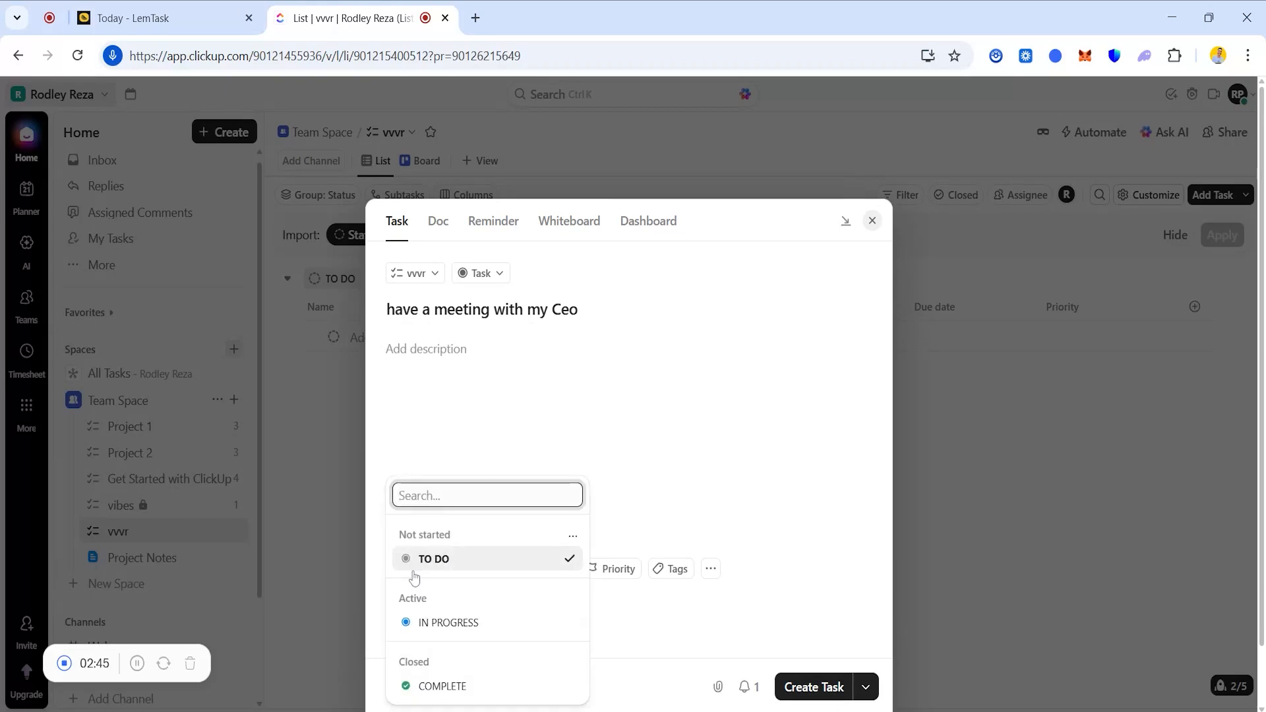
left_click(418, 564)
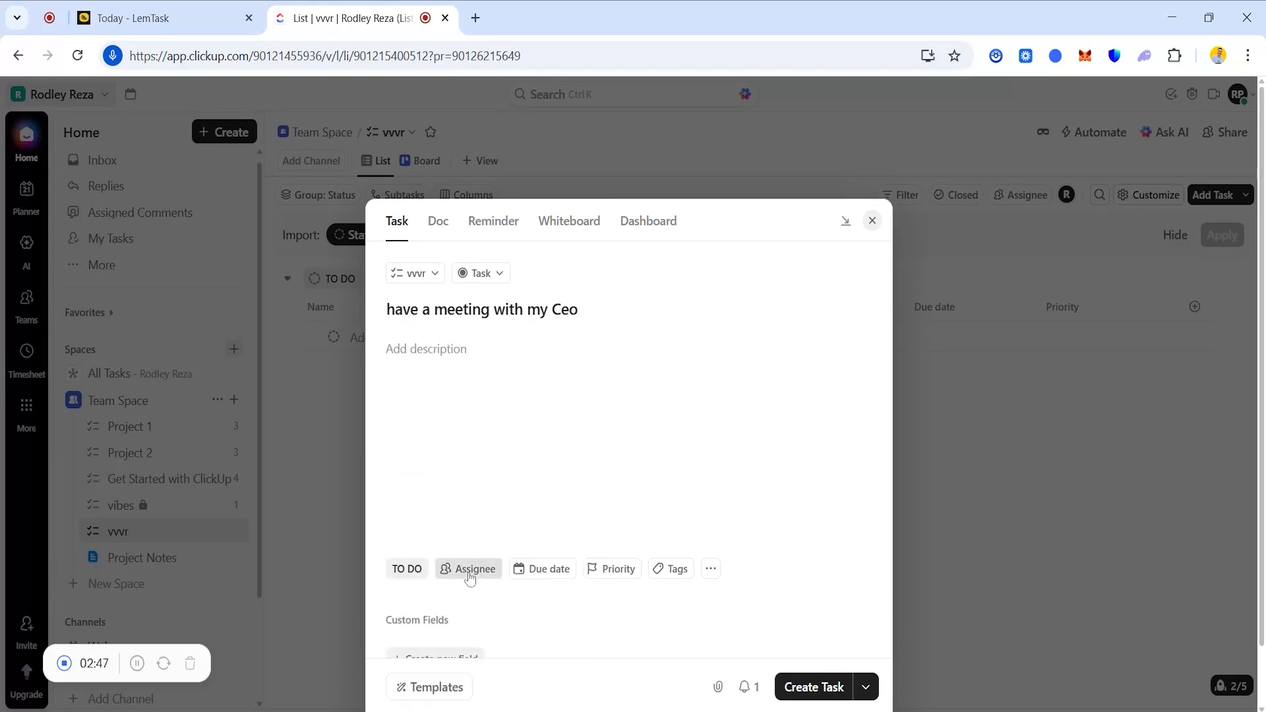
left_click(547, 570)
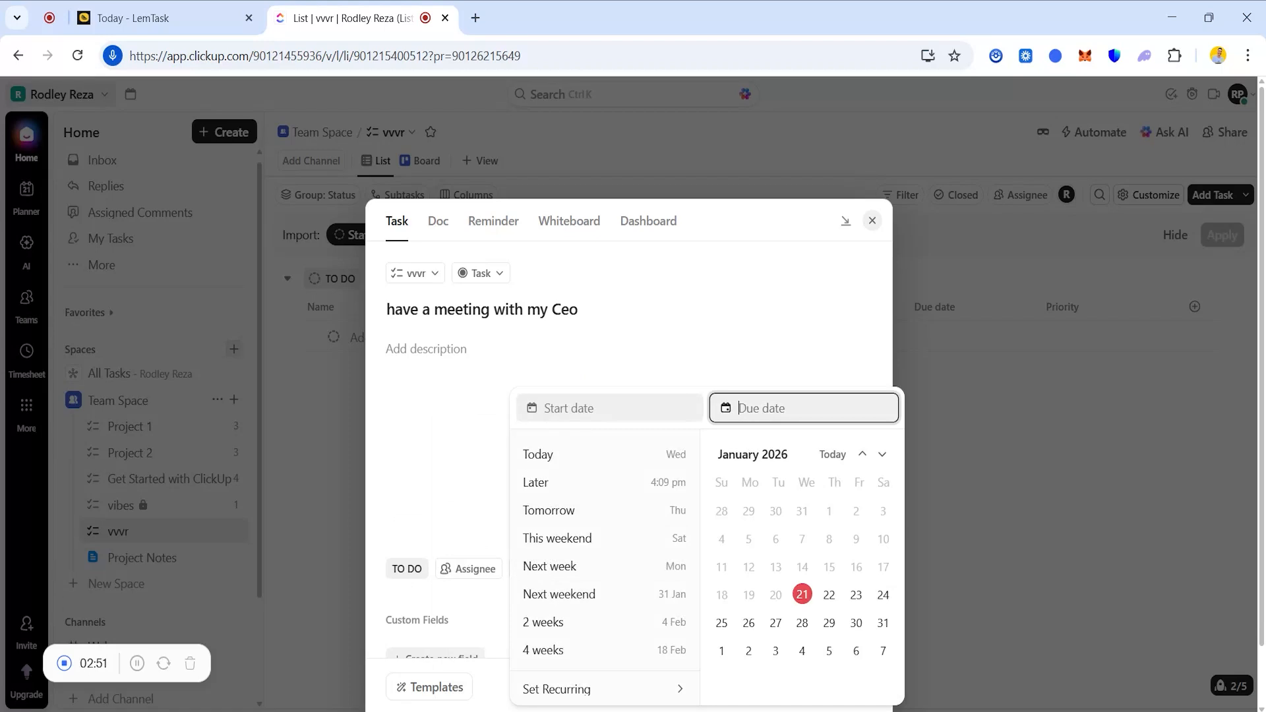
left_click(581, 409)
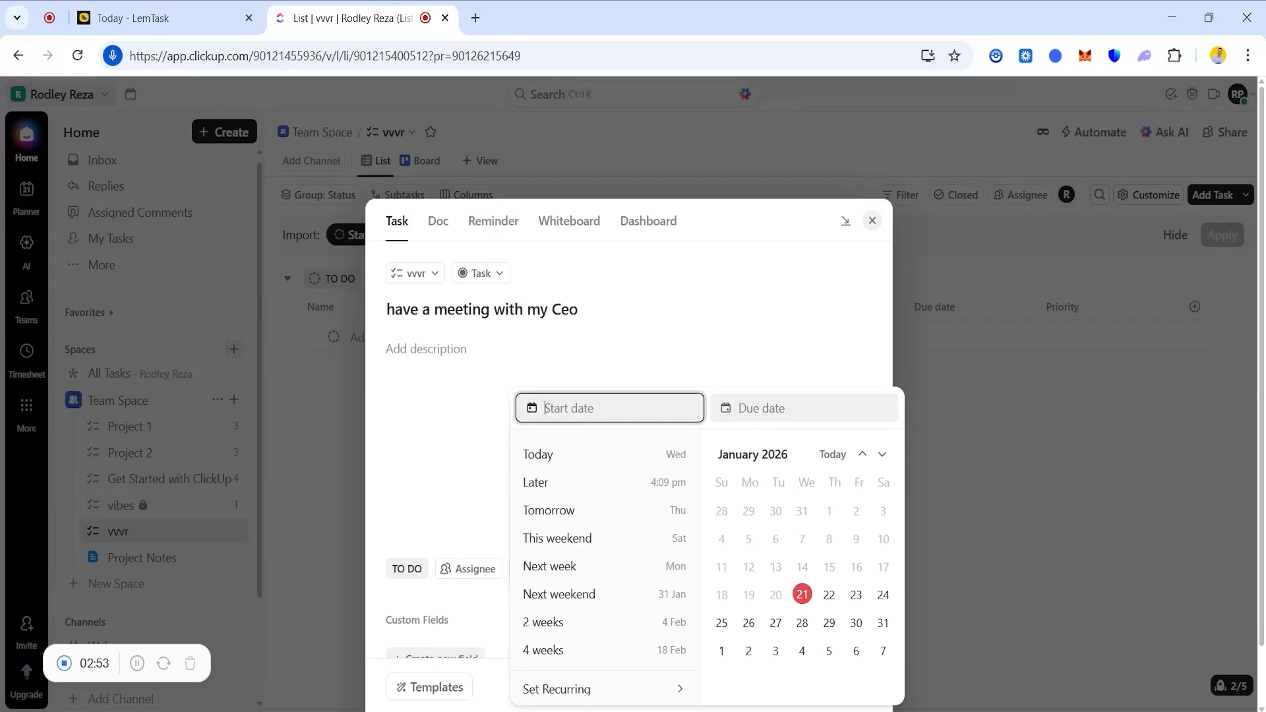
left_click(534, 461)
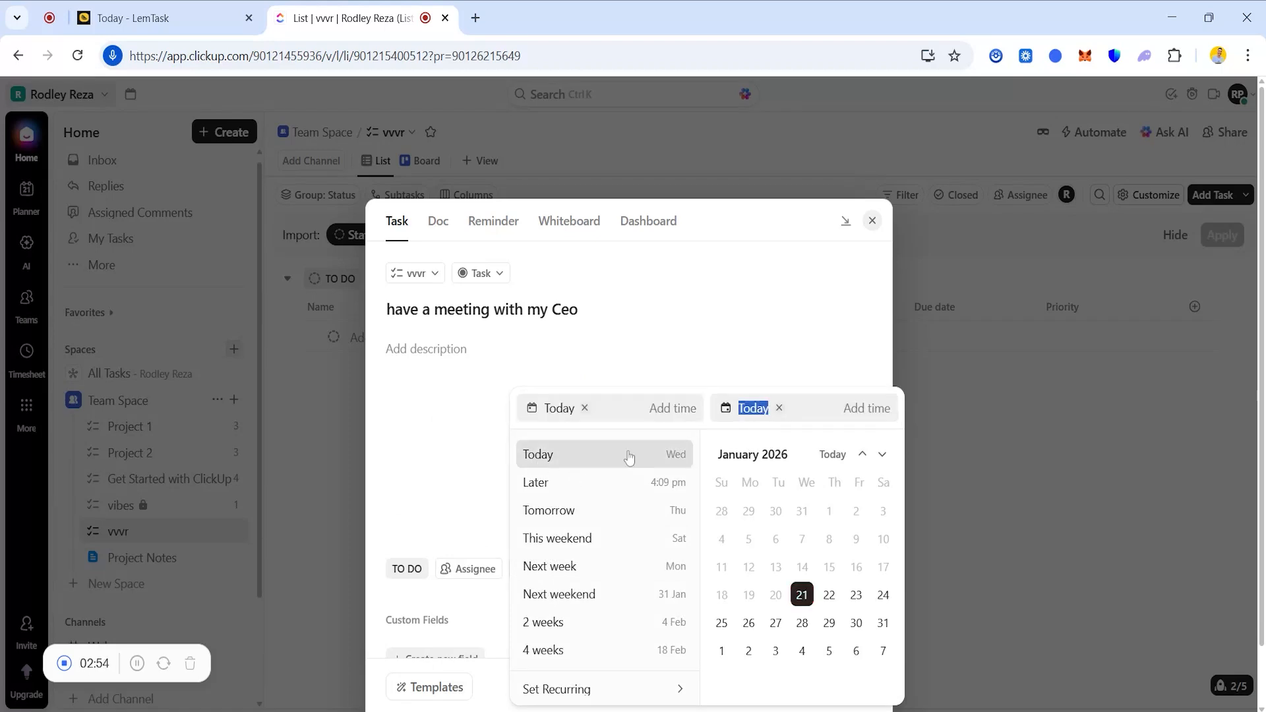
left_click(632, 337)
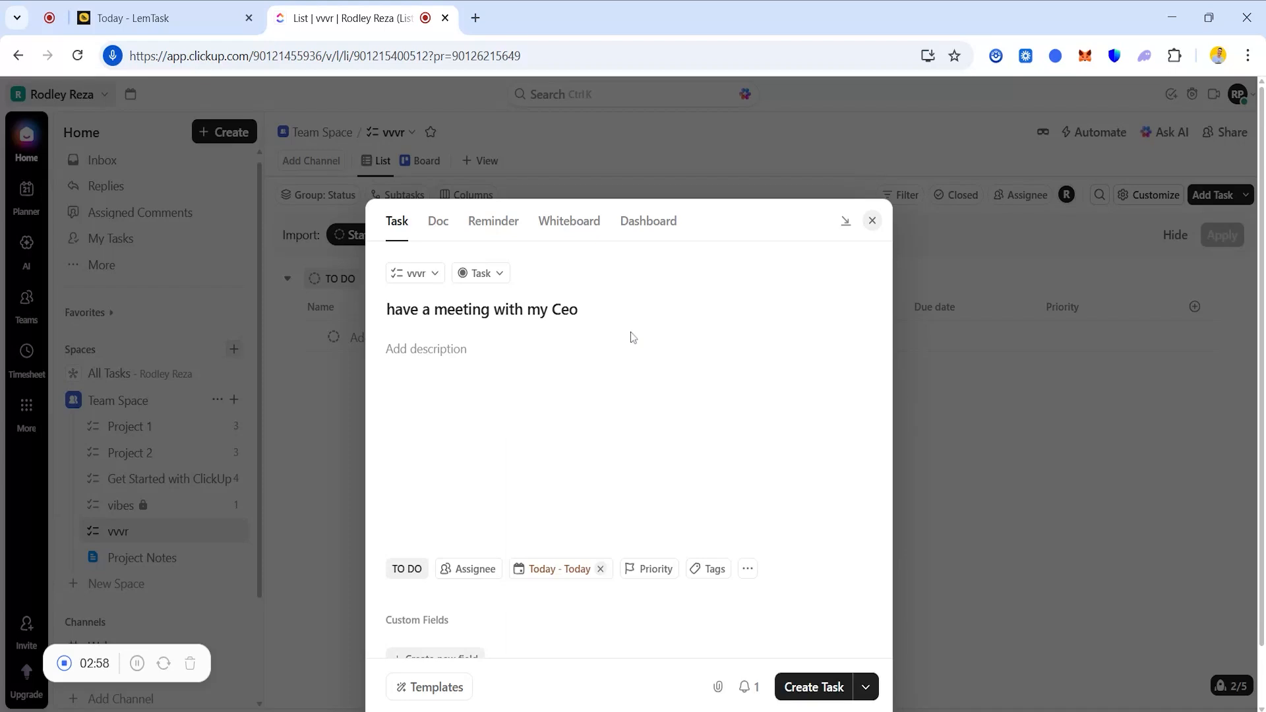
left_click(652, 576)
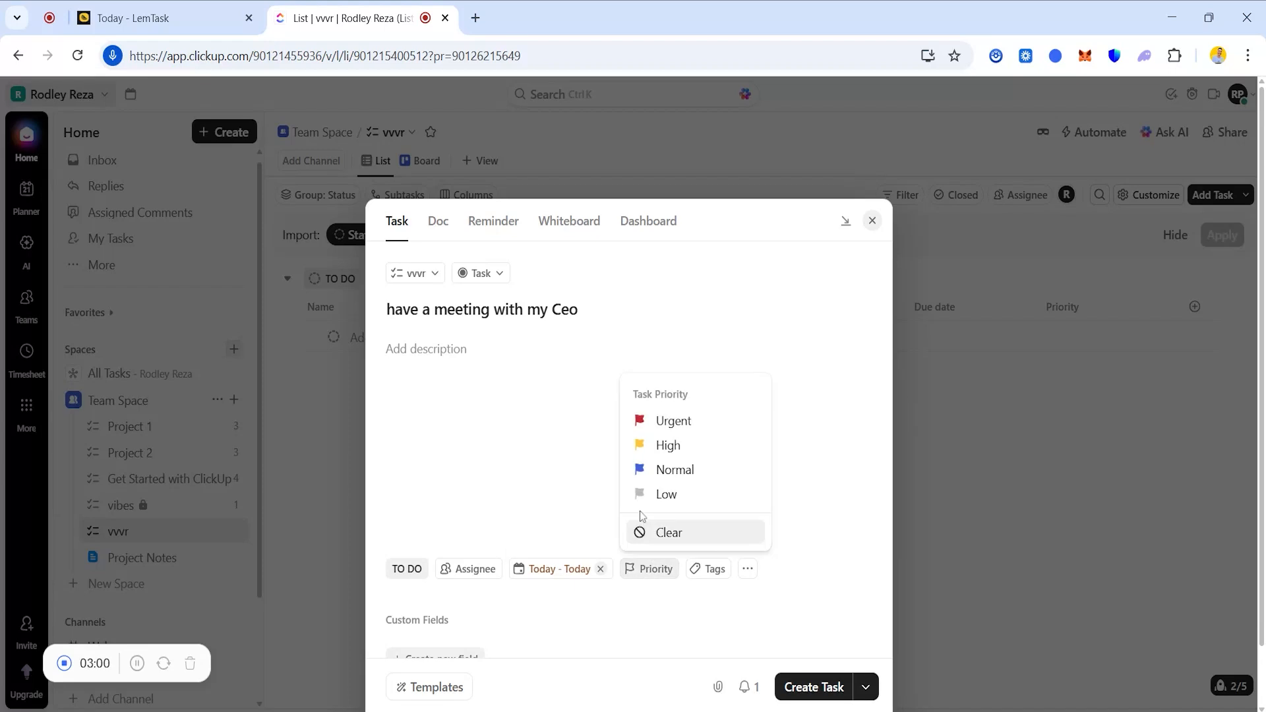
left_click(658, 447)
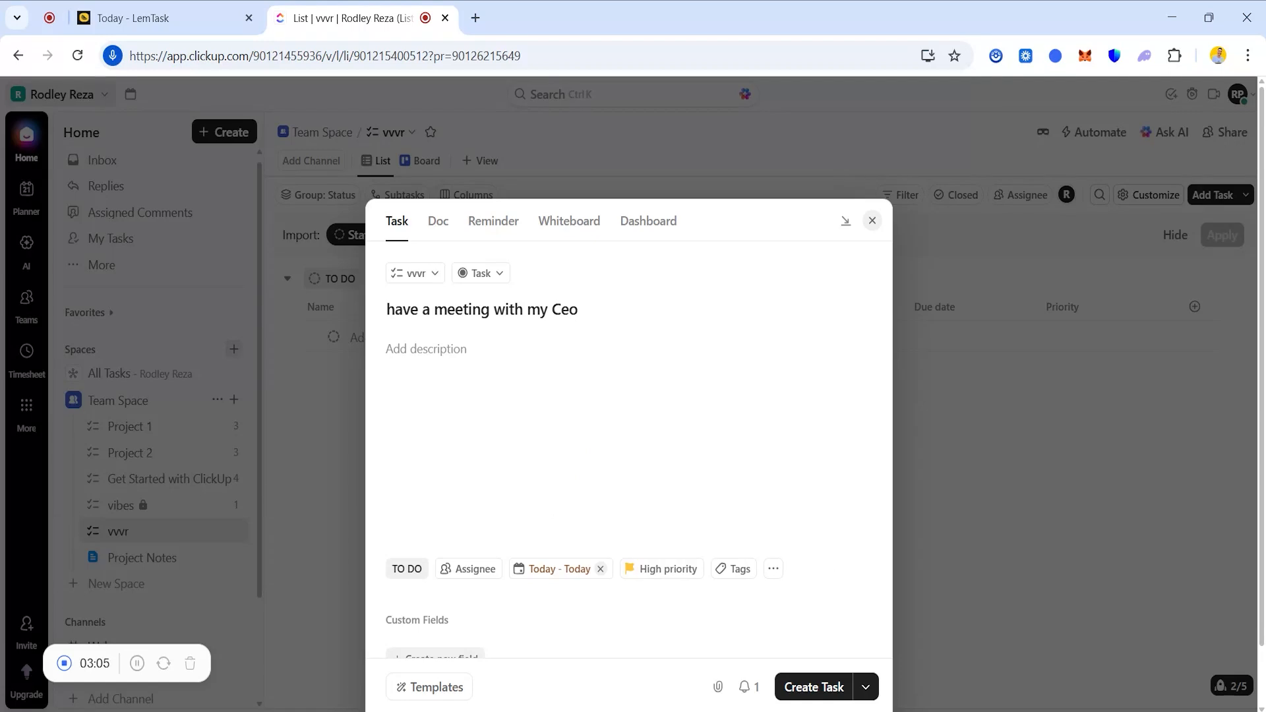
left_click(808, 688)
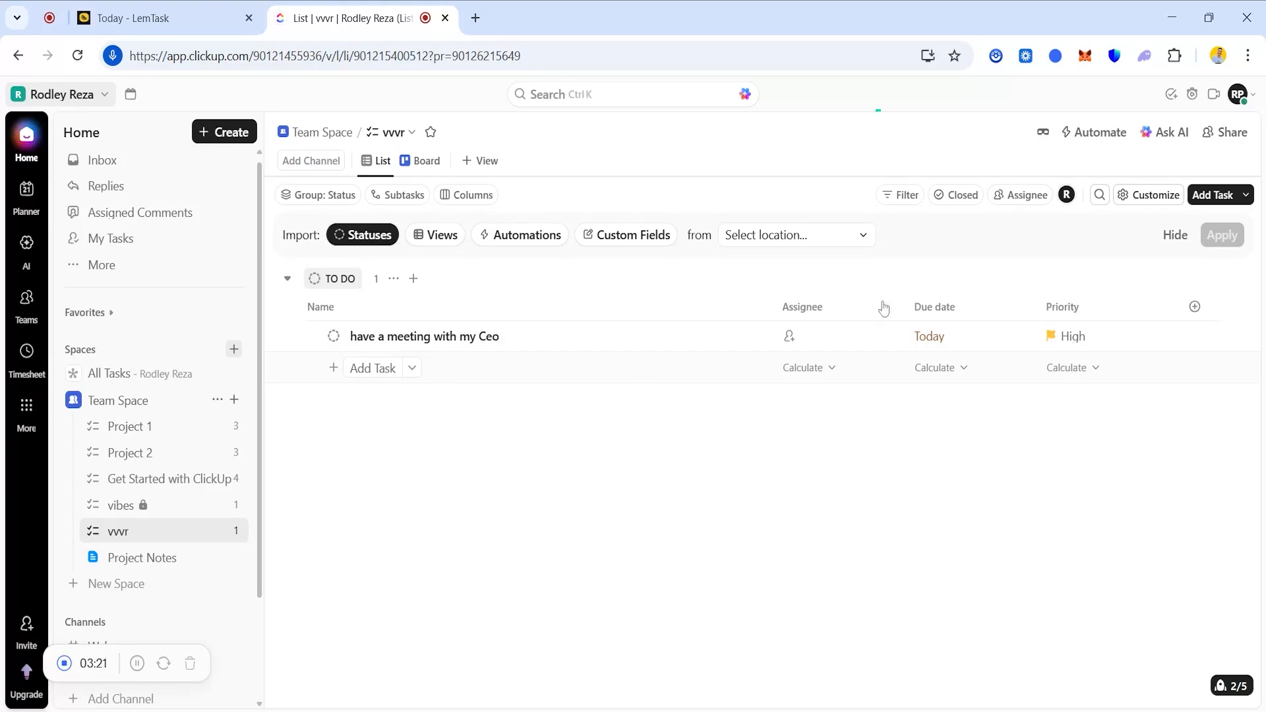
Add 'read views' due today with Normal priority, then add 'do videos' to To Do.
left_click(1210, 198)
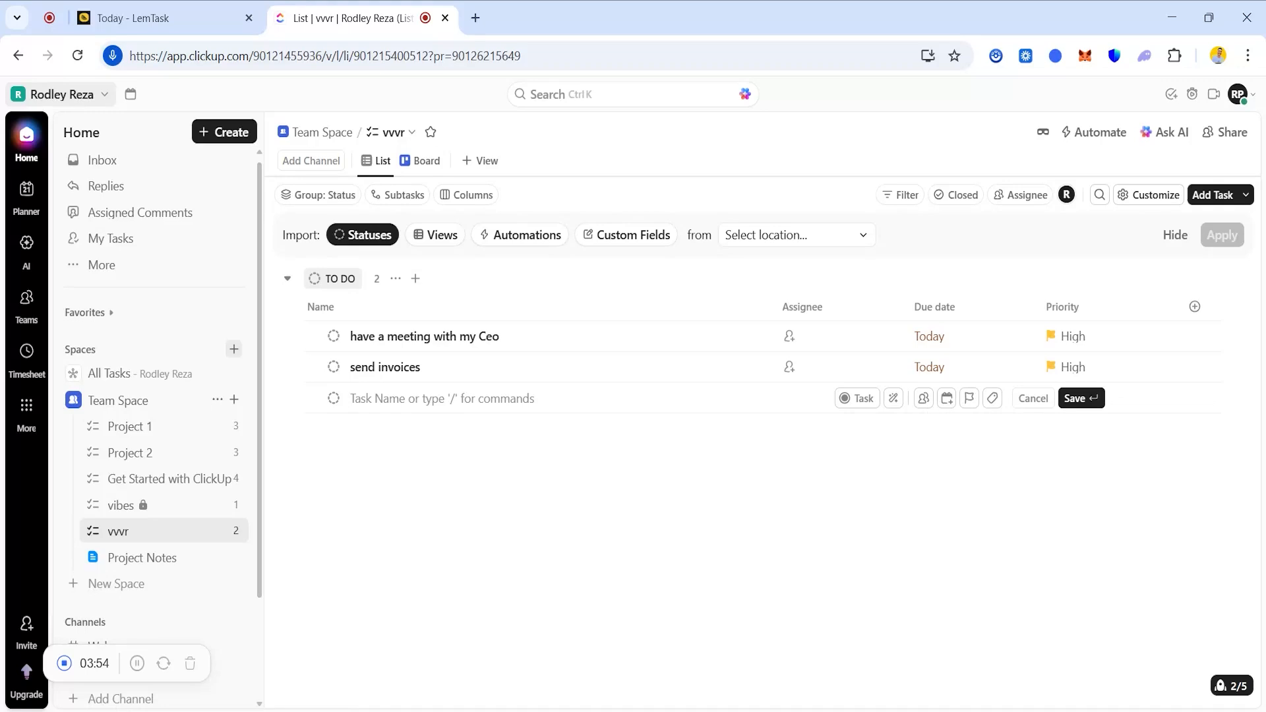
type("read views")
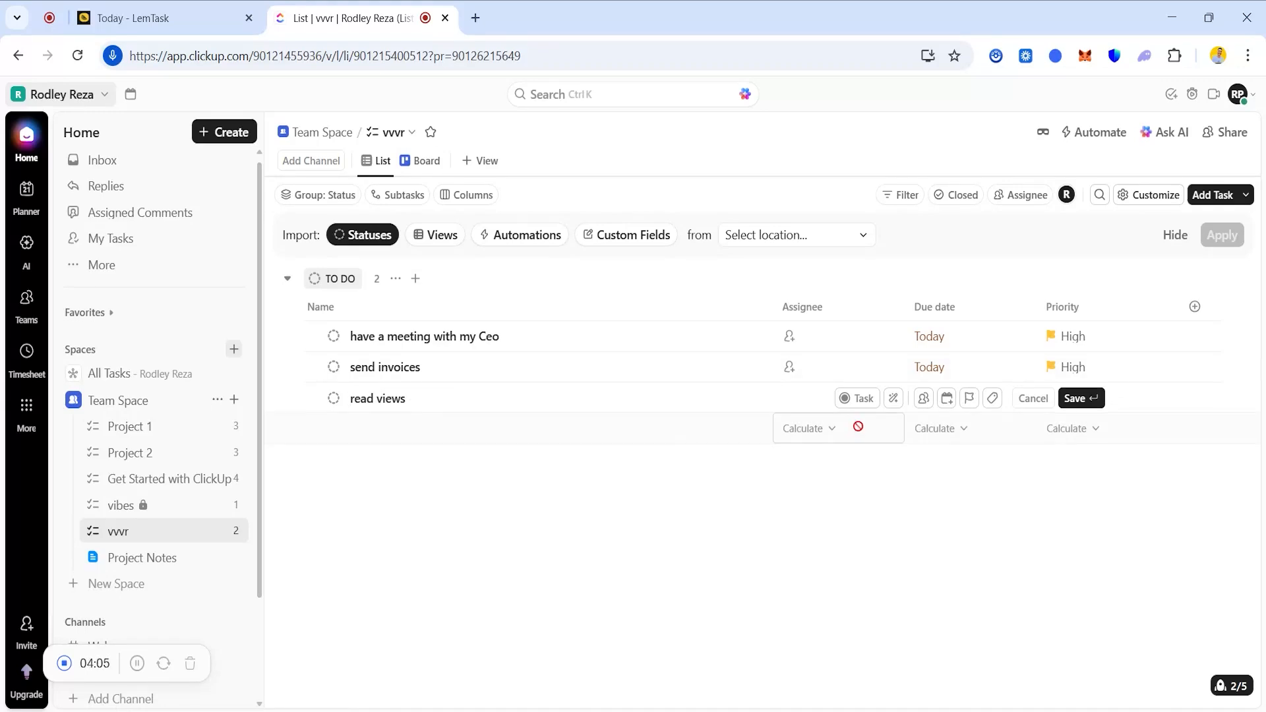
left_click(947, 398)
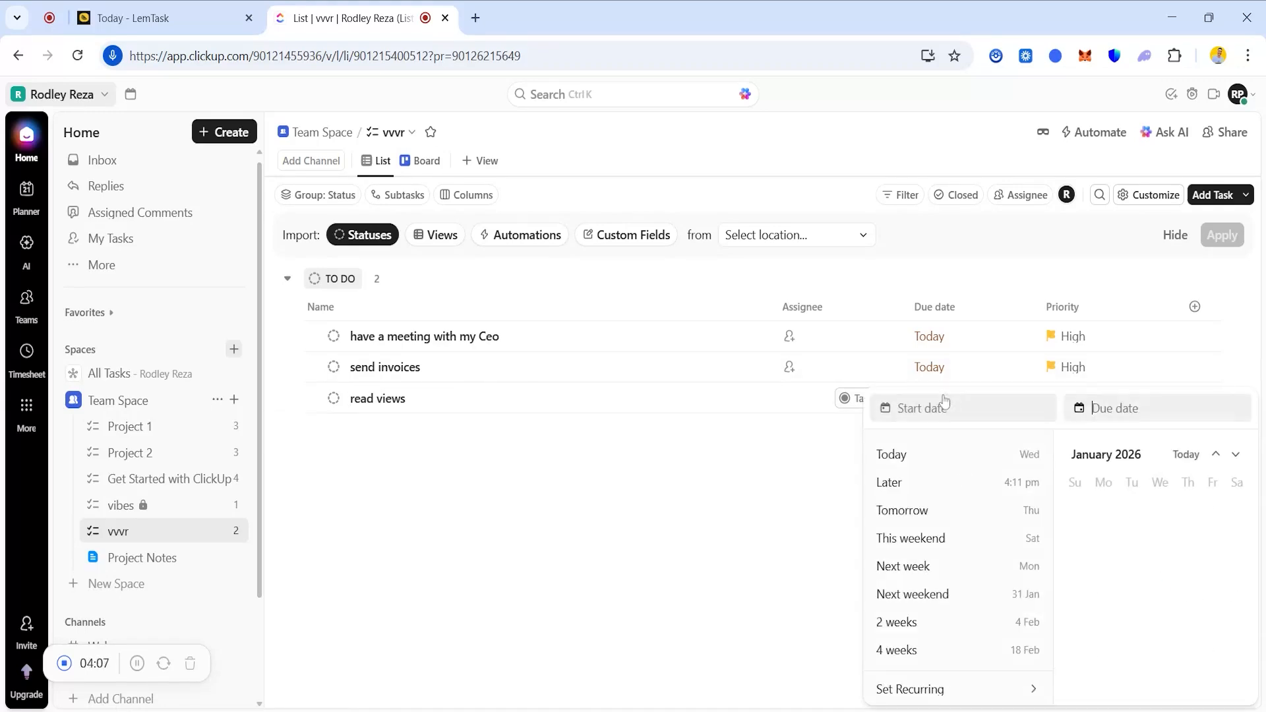
left_click(973, 455)
key("Return")
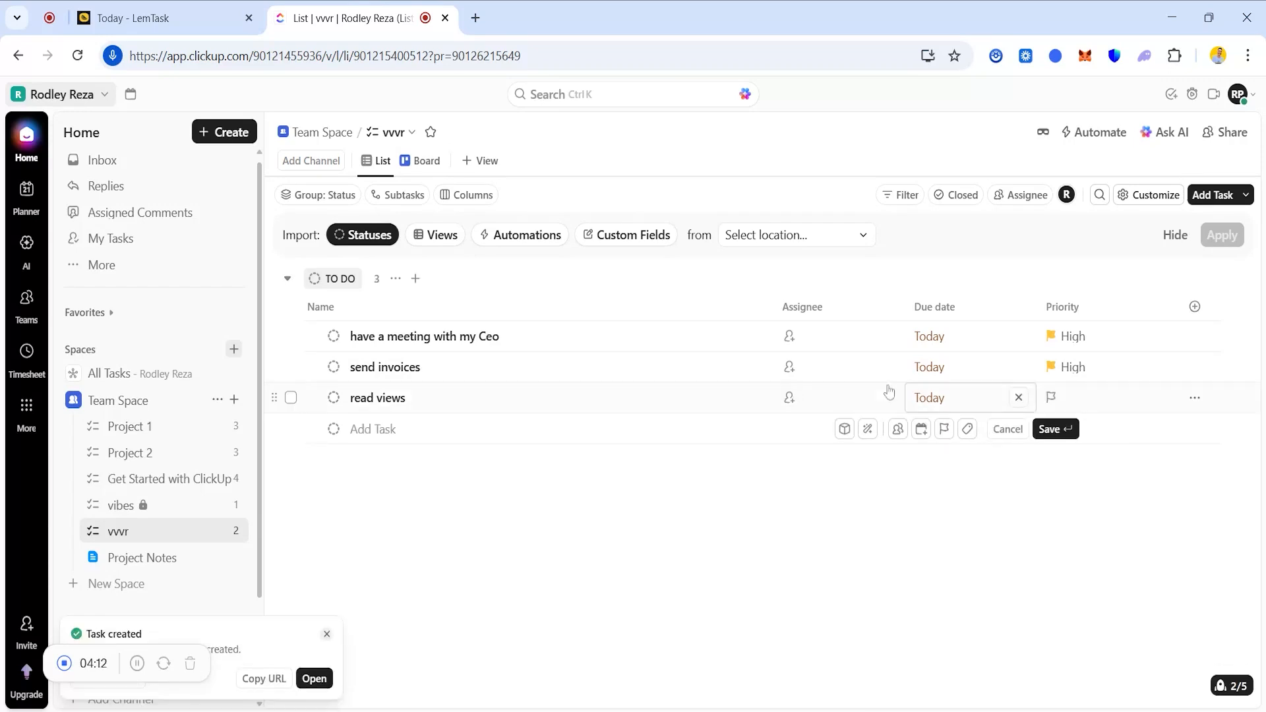
left_click(1050, 400)
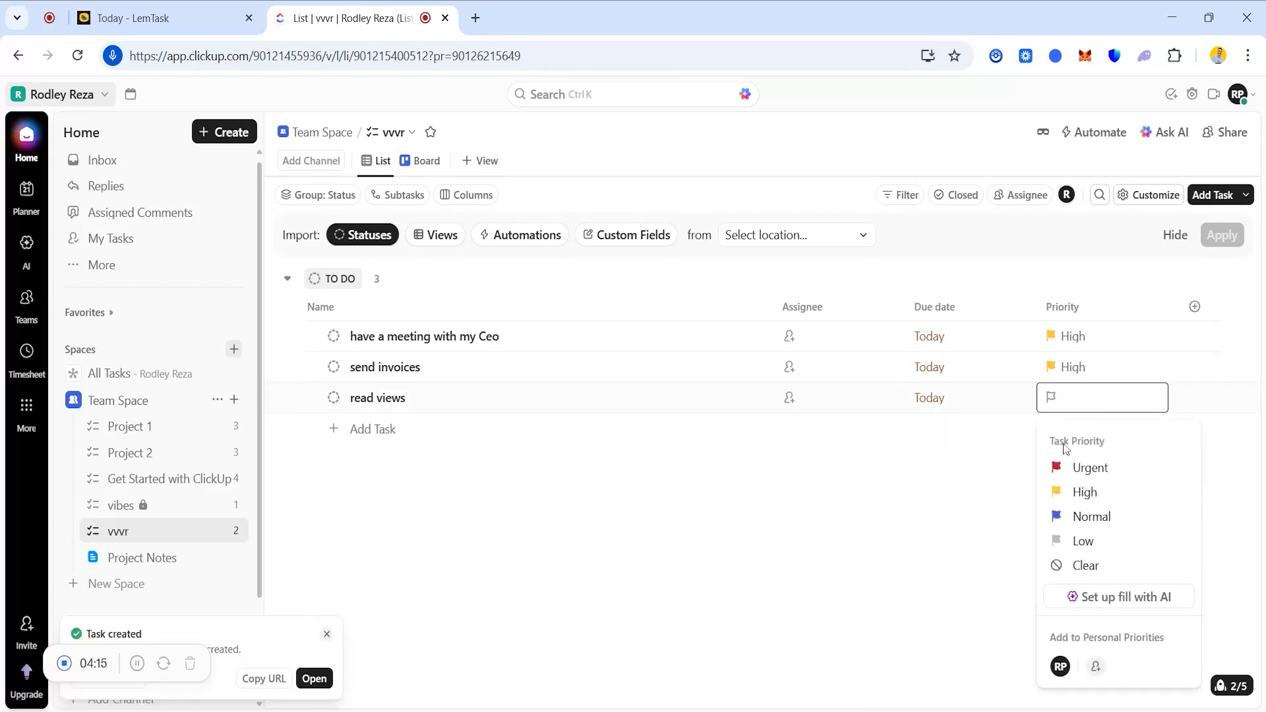
left_click(1089, 517)
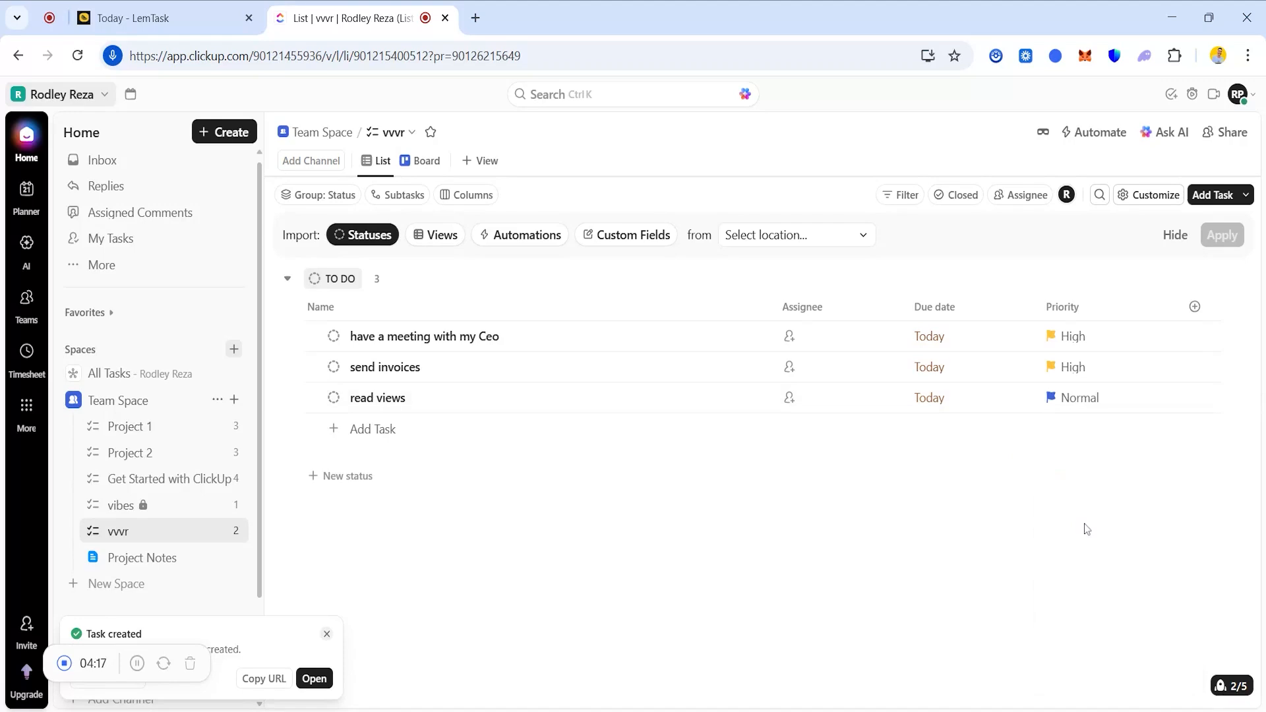
left_click(385, 430)
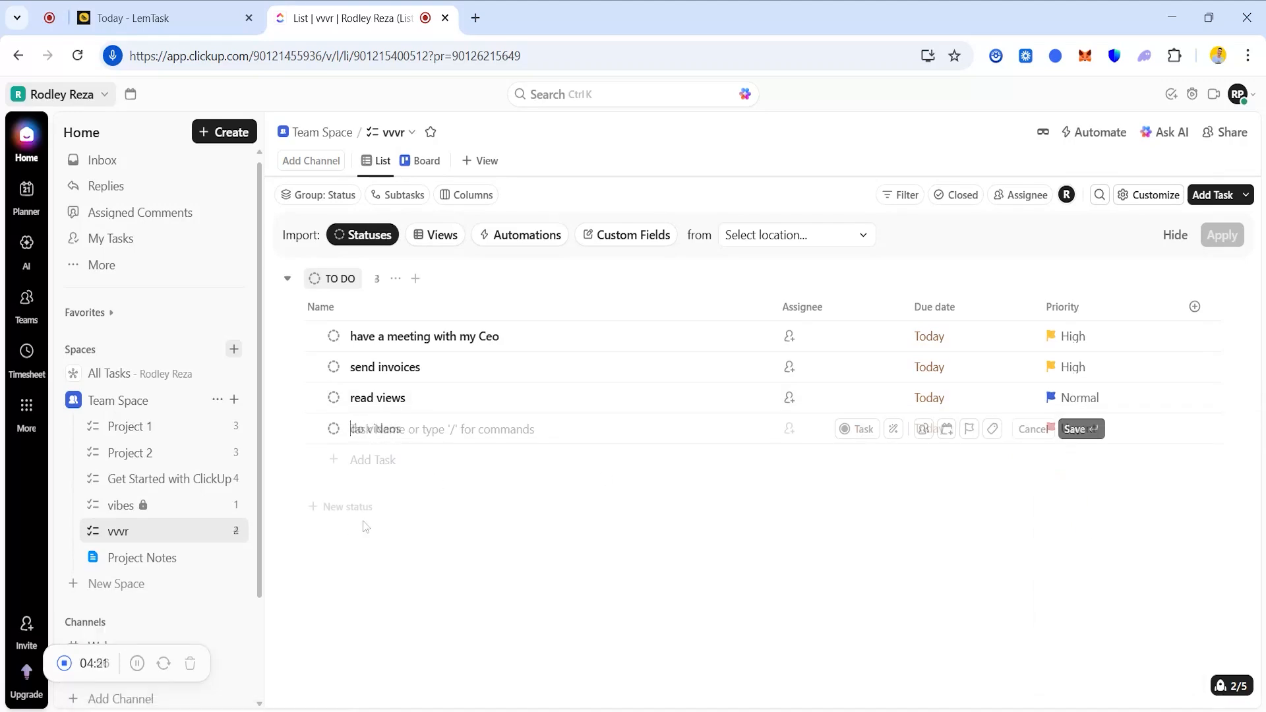
key("Return")
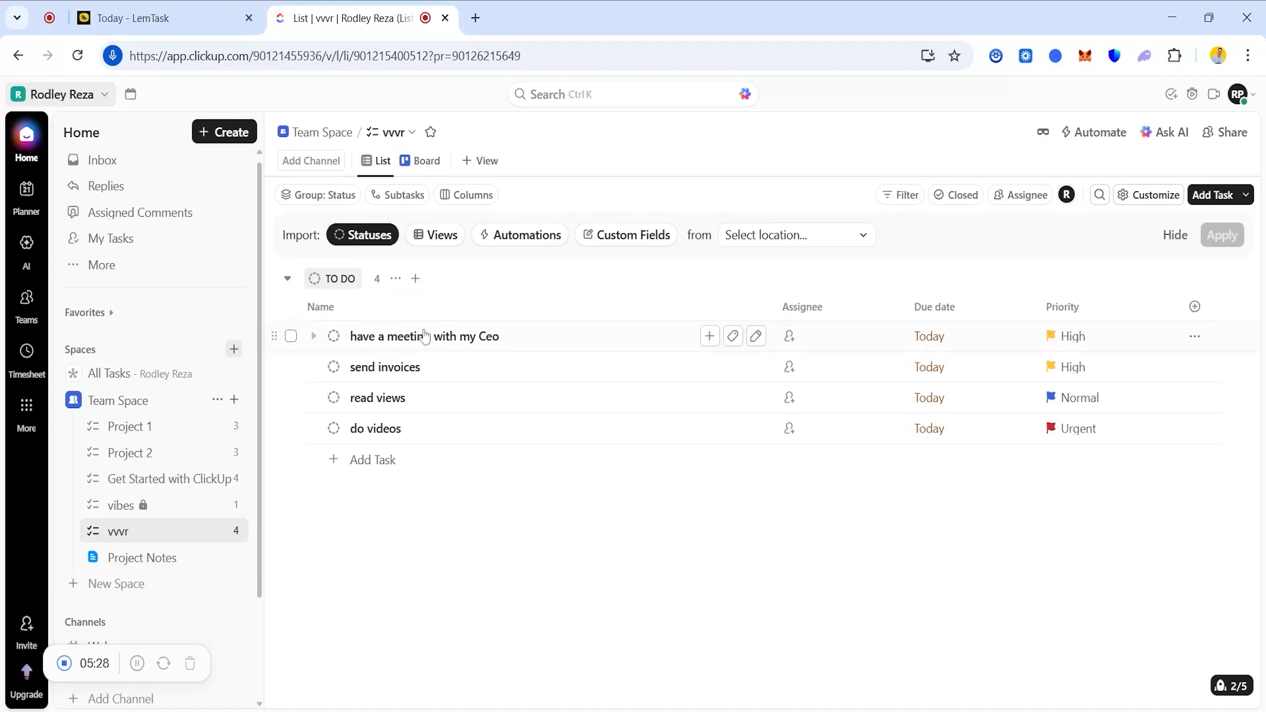
Refresh the To Do group, cancel the empty subtask row, and show the meeting task's status options.
left_click(366, 463)
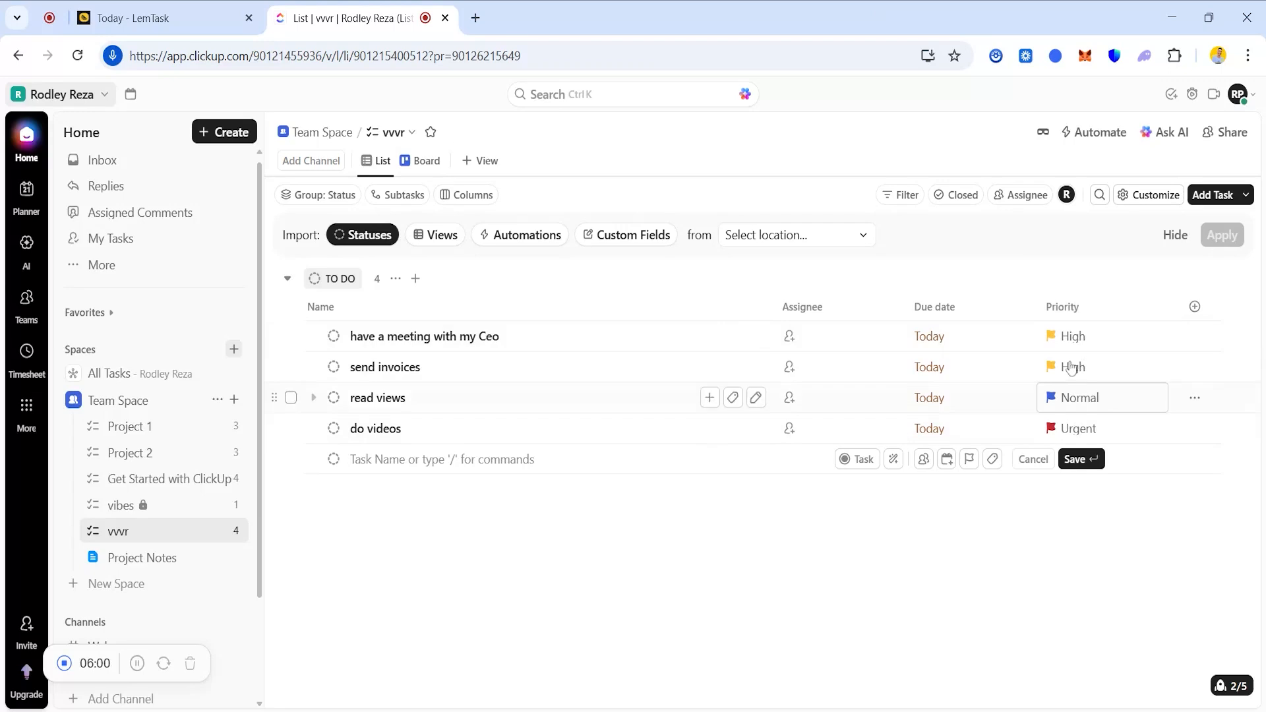
left_click(288, 278)
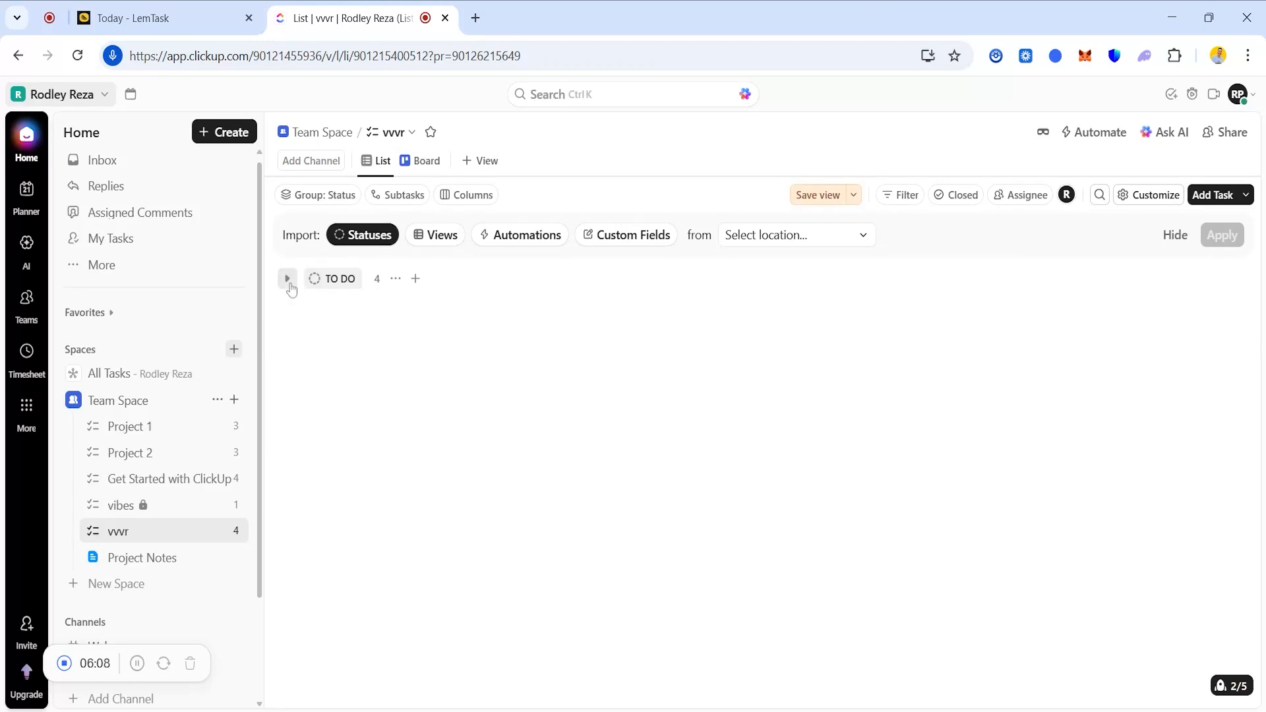
left_click(287, 278)
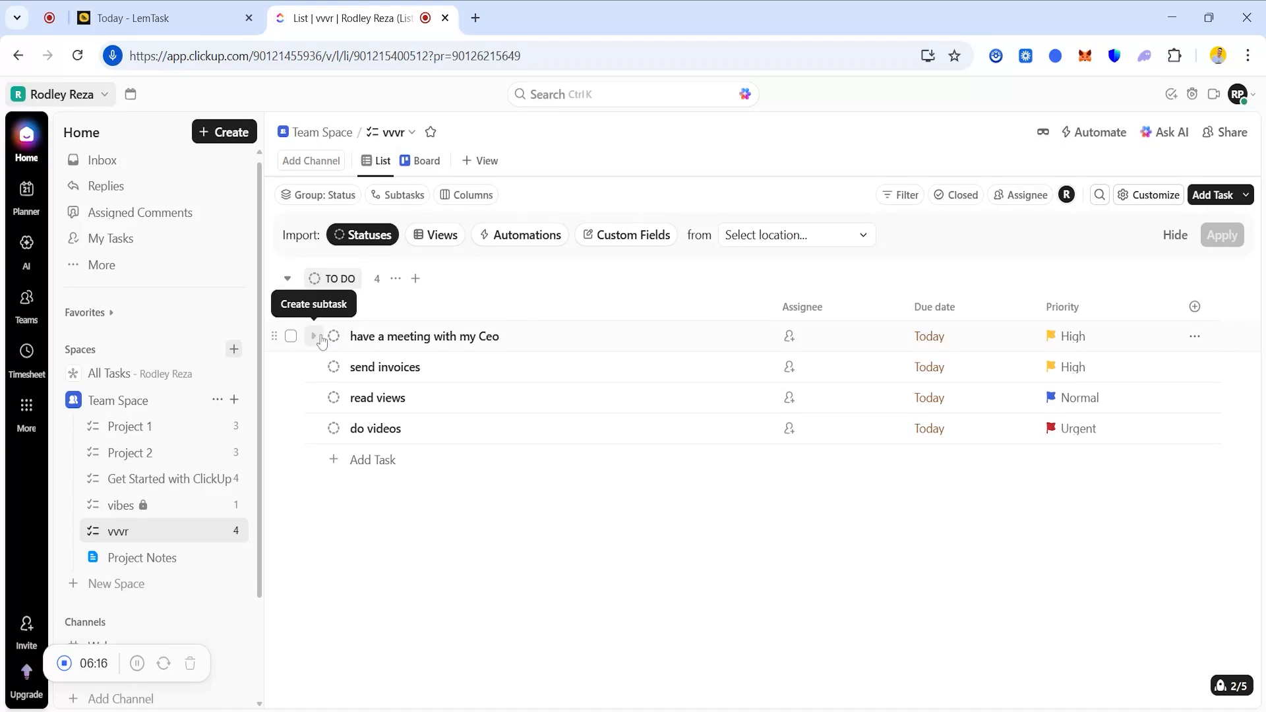
left_click(321, 338)
key("Escape")
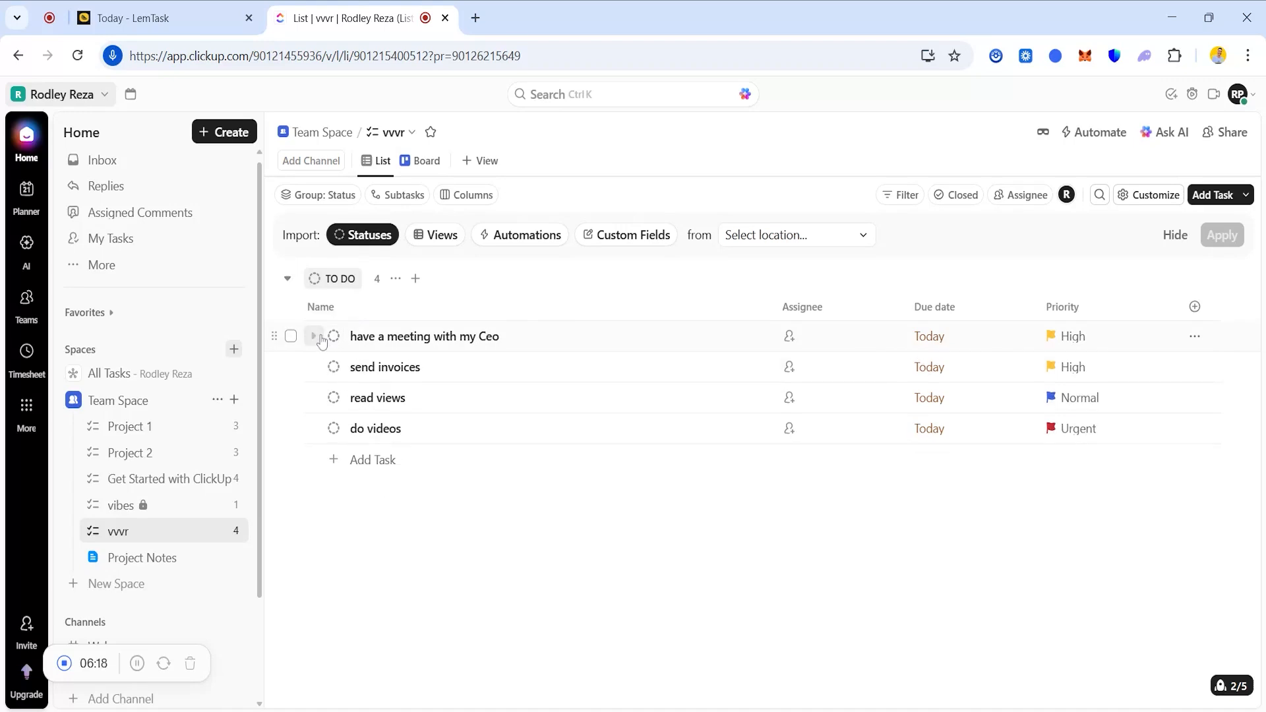
left_click(331, 338)
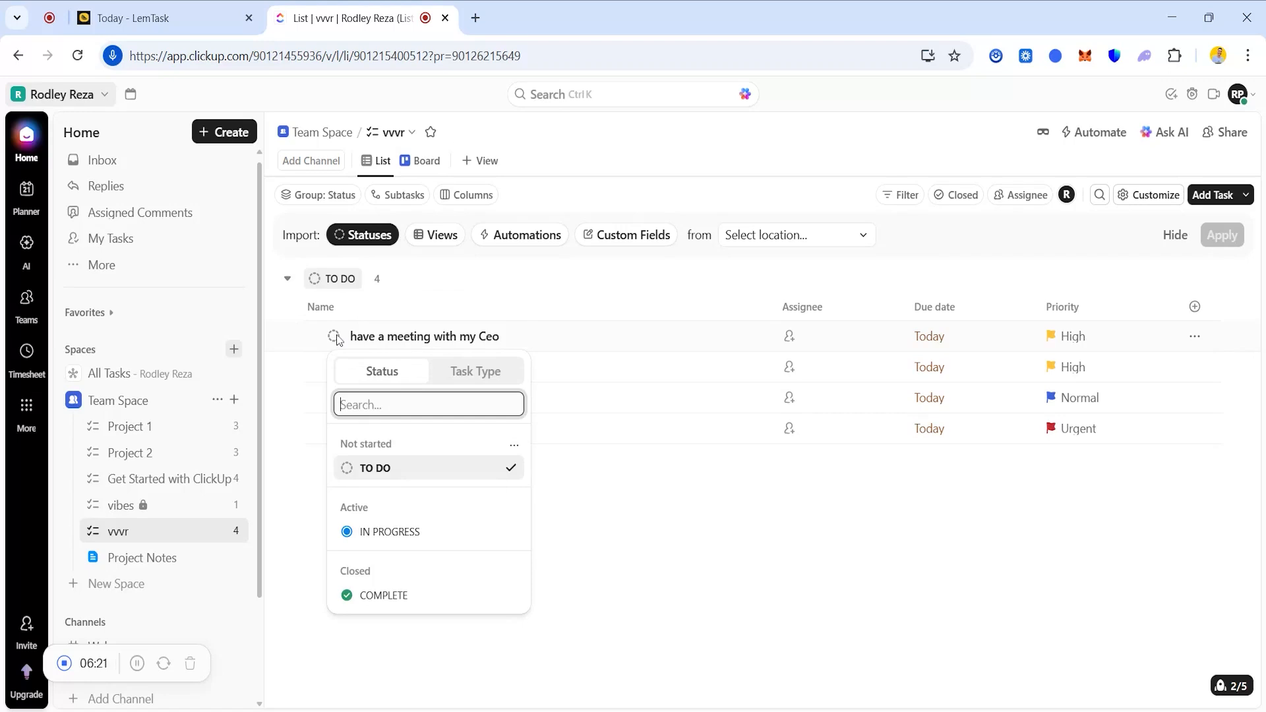
Move 'have a meeting with my Ceo' to In Progress, then mark it Complete.
left_click(400, 538)
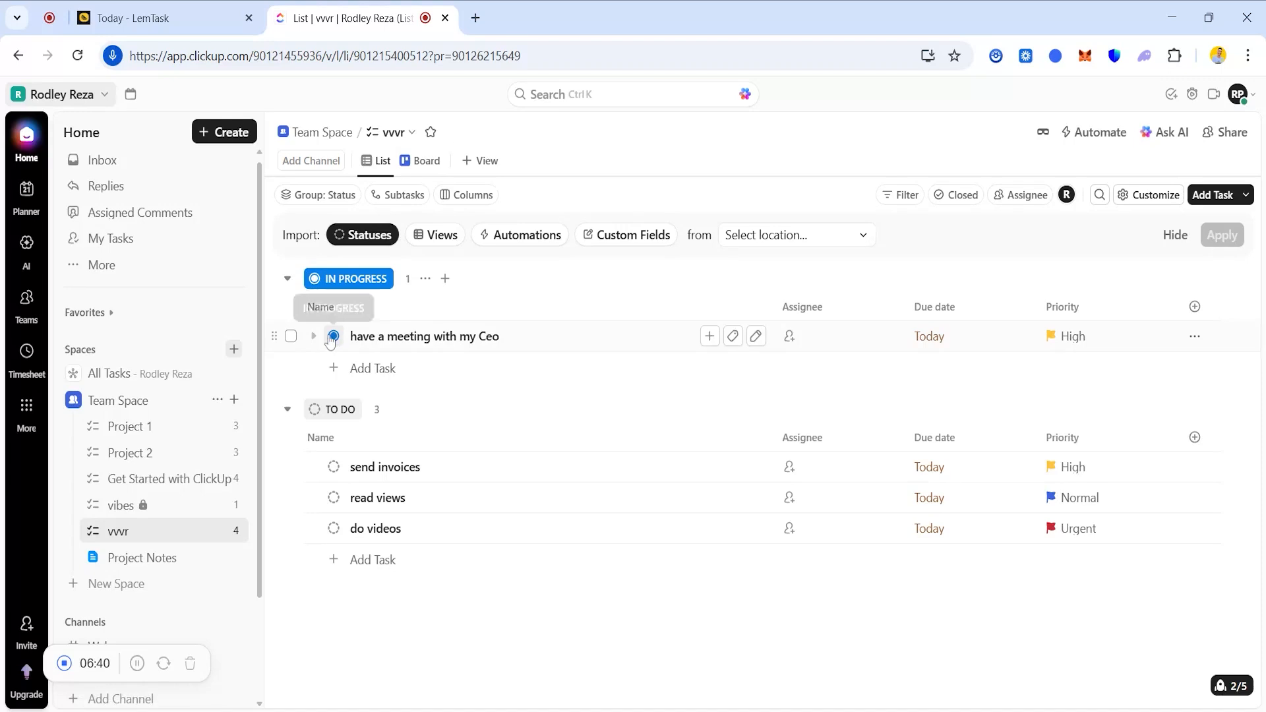
left_click(290, 337)
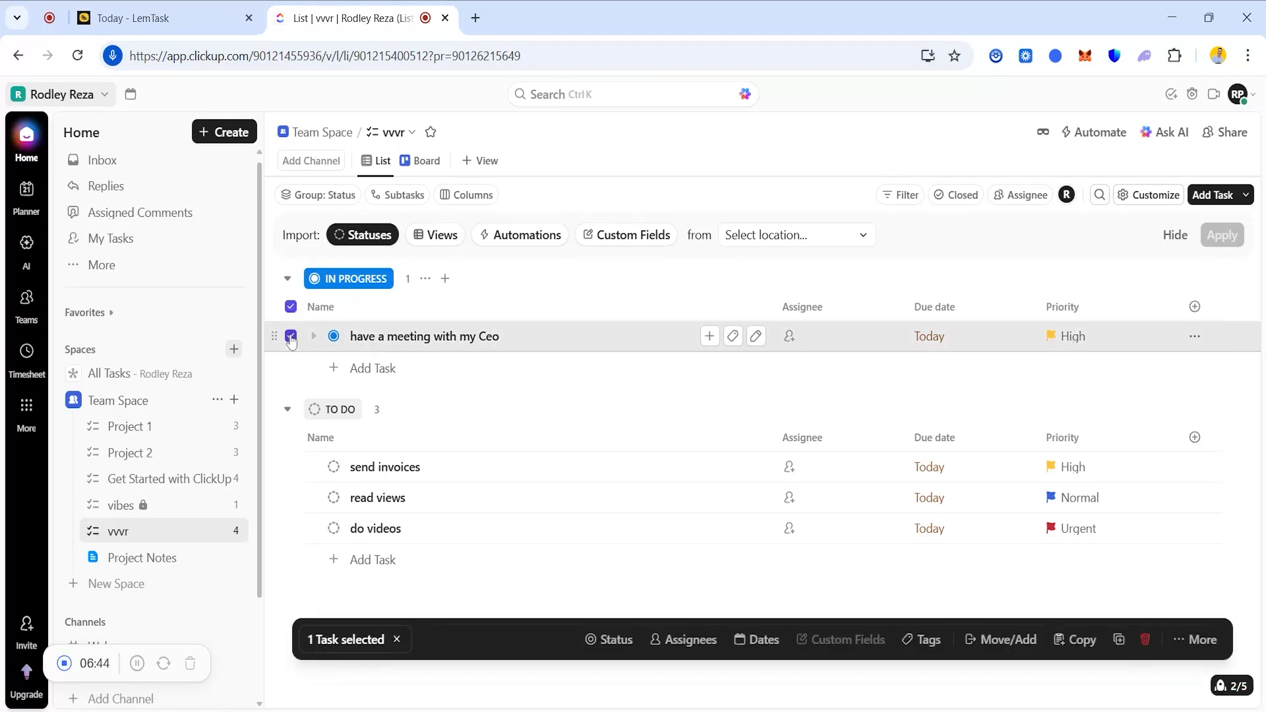
left_click(291, 336)
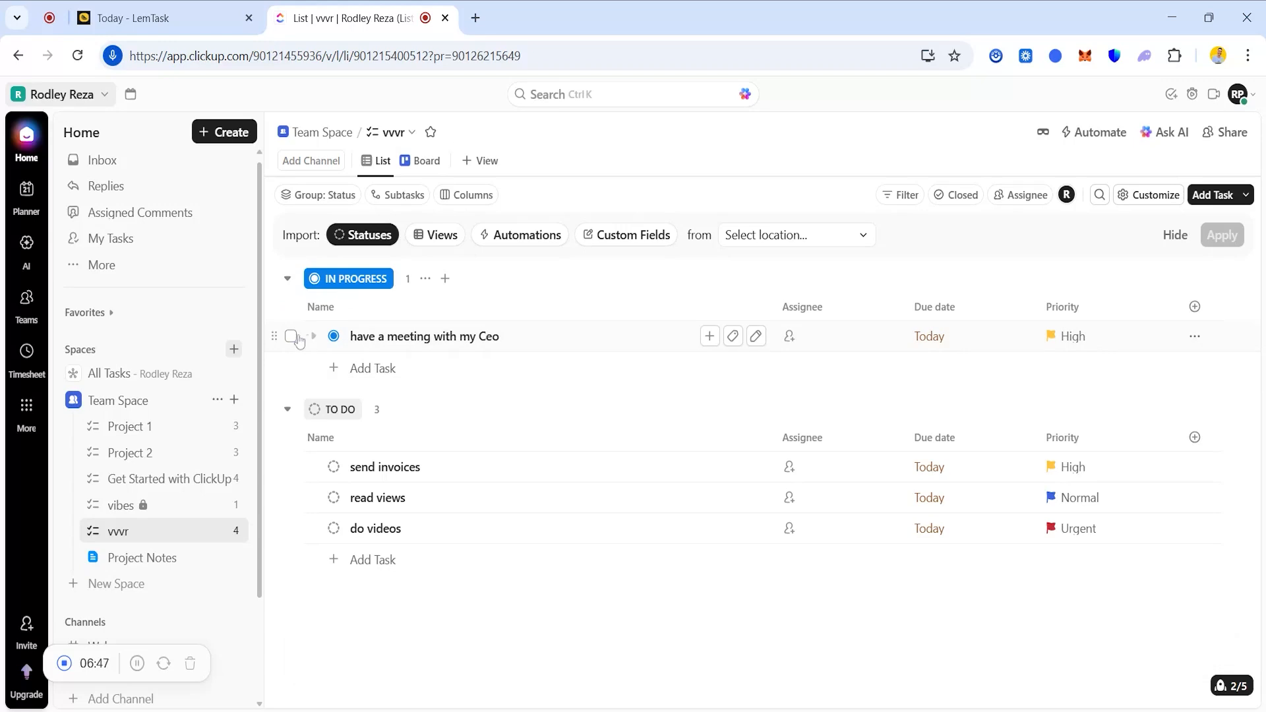
left_click(333, 336)
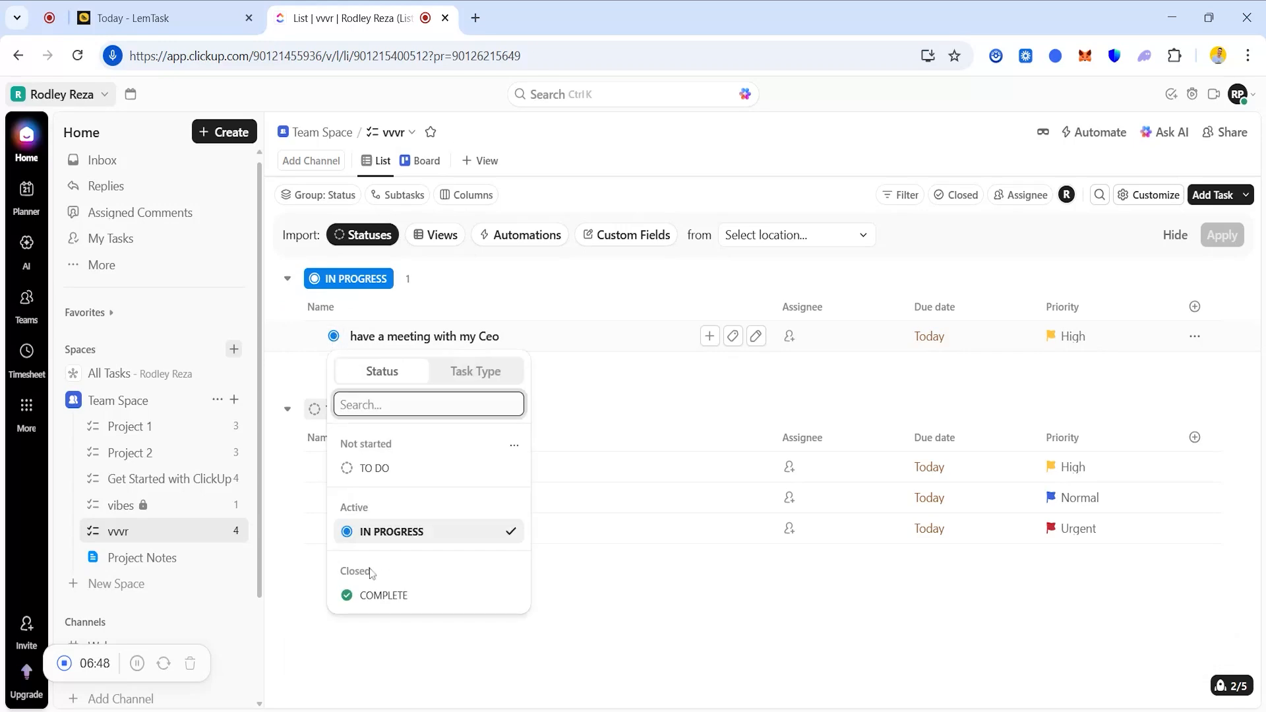
left_click(364, 596)
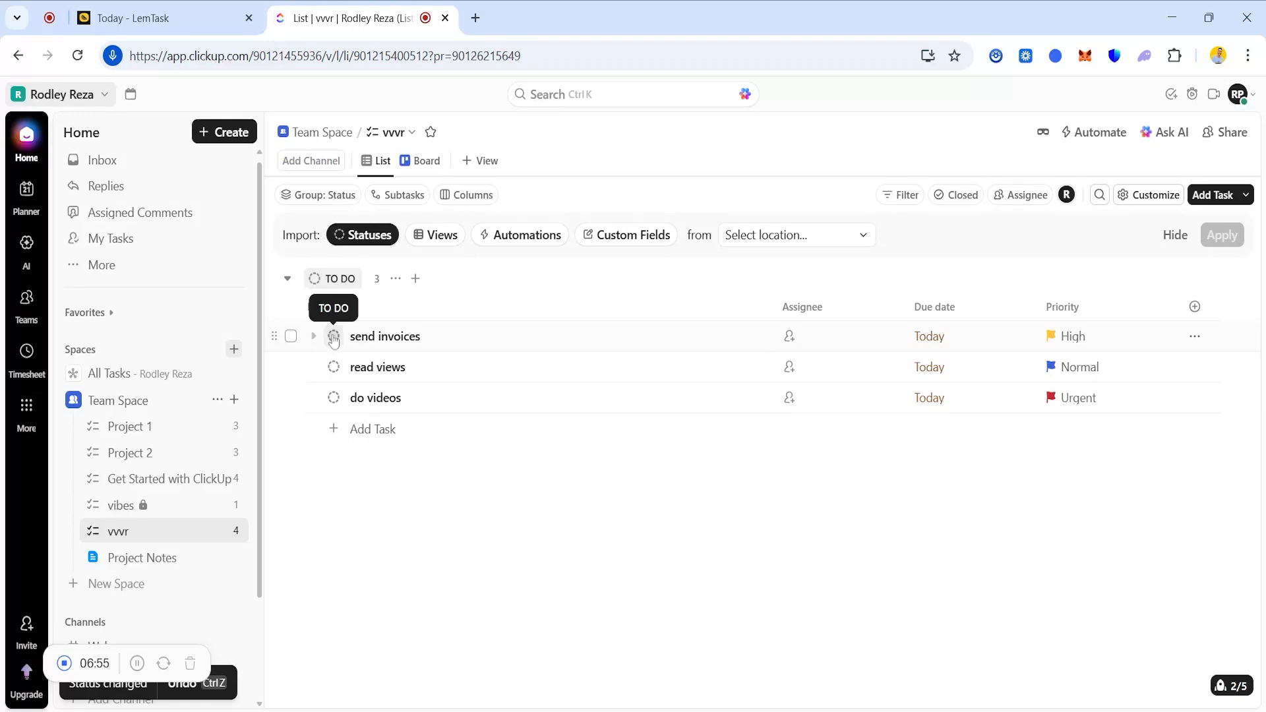
Move 'send invoices' to In Progress, then mark it Complete.
left_click(334, 337)
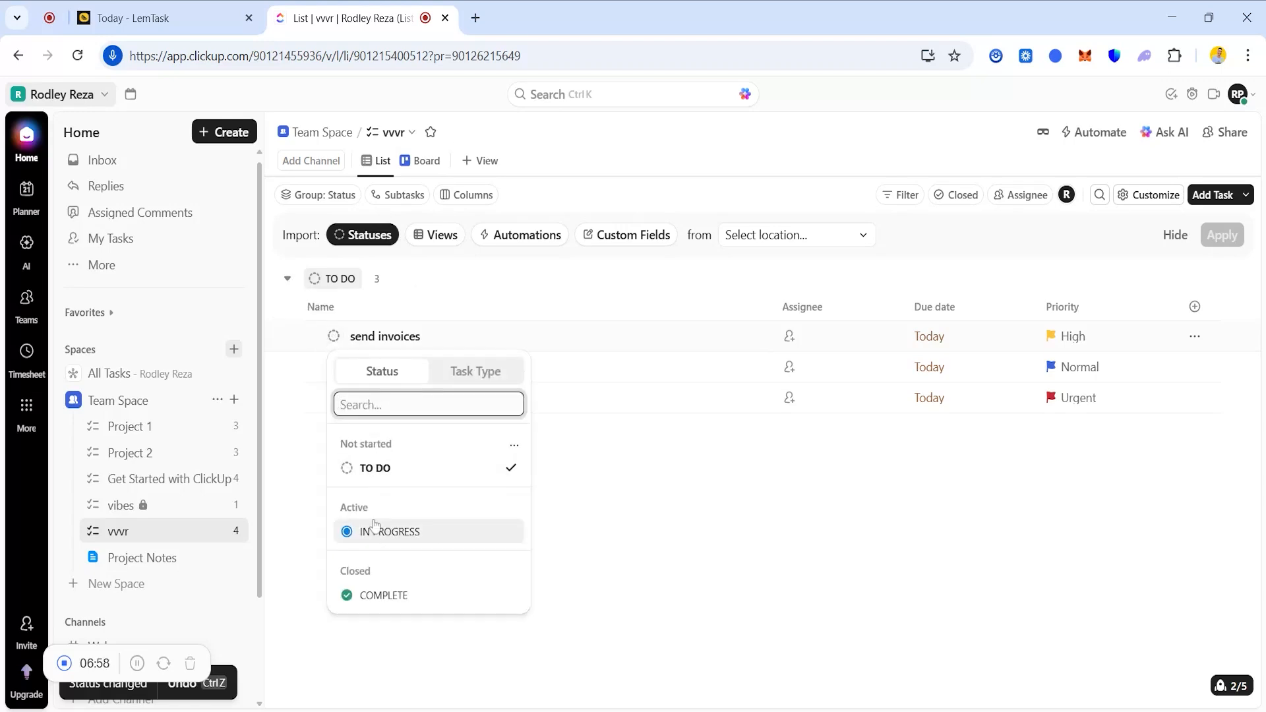
left_click(571, 510)
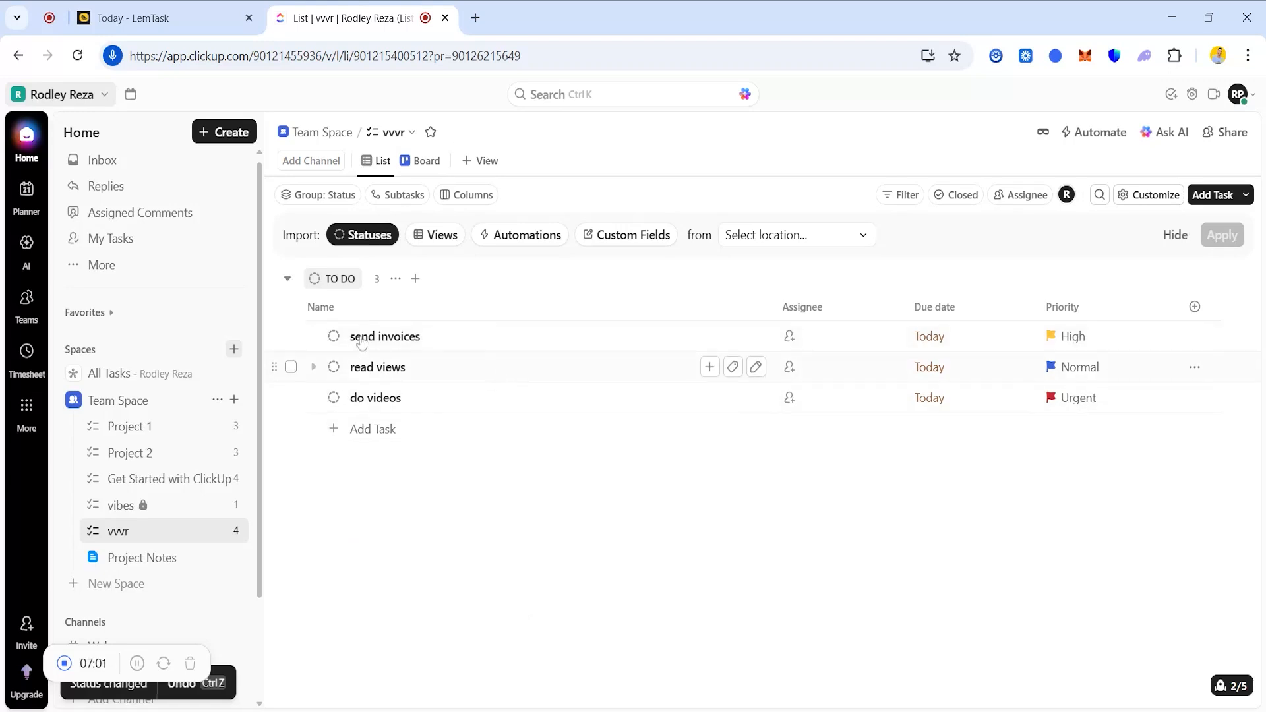
left_click(333, 337)
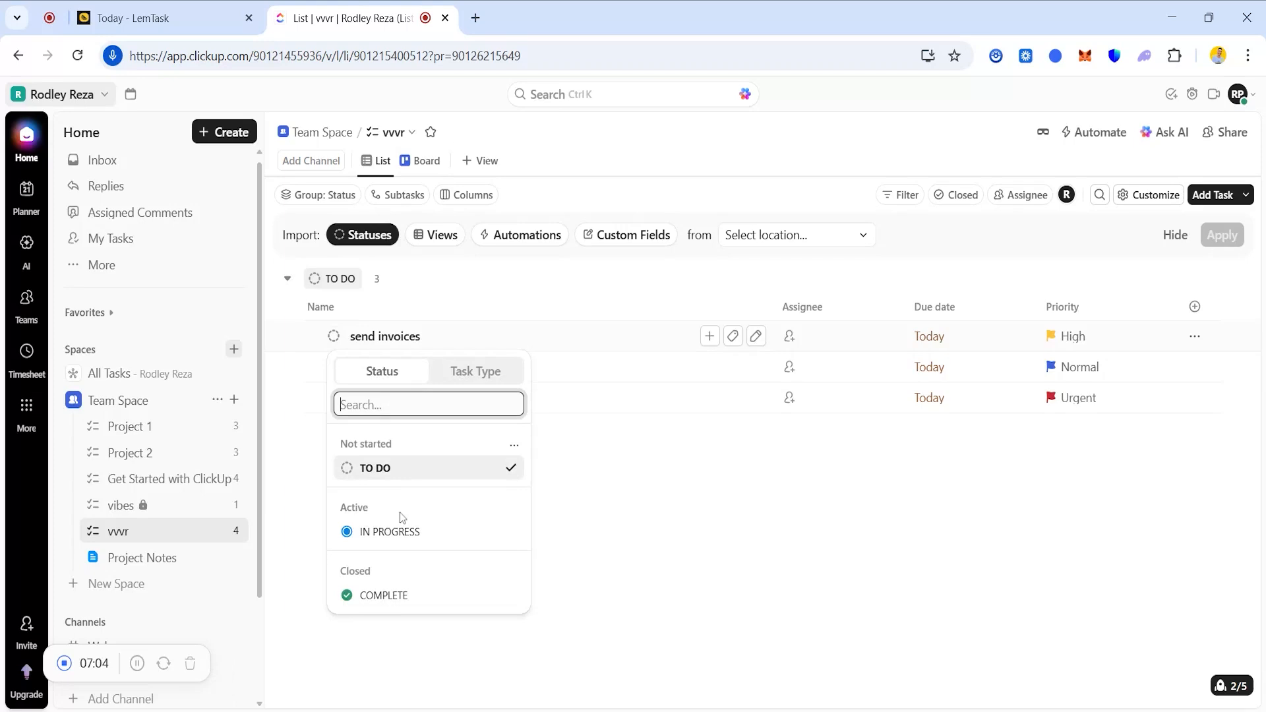
left_click(394, 531)
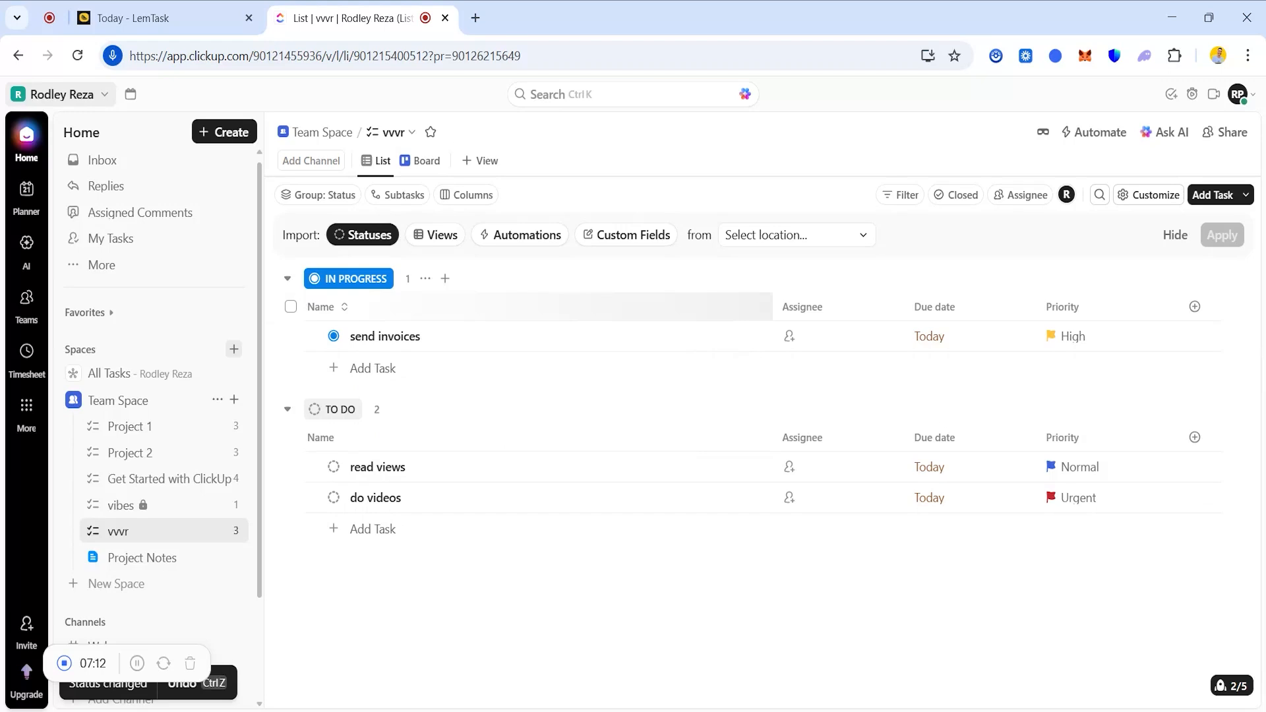
left_click(334, 337)
left_click(381, 597)
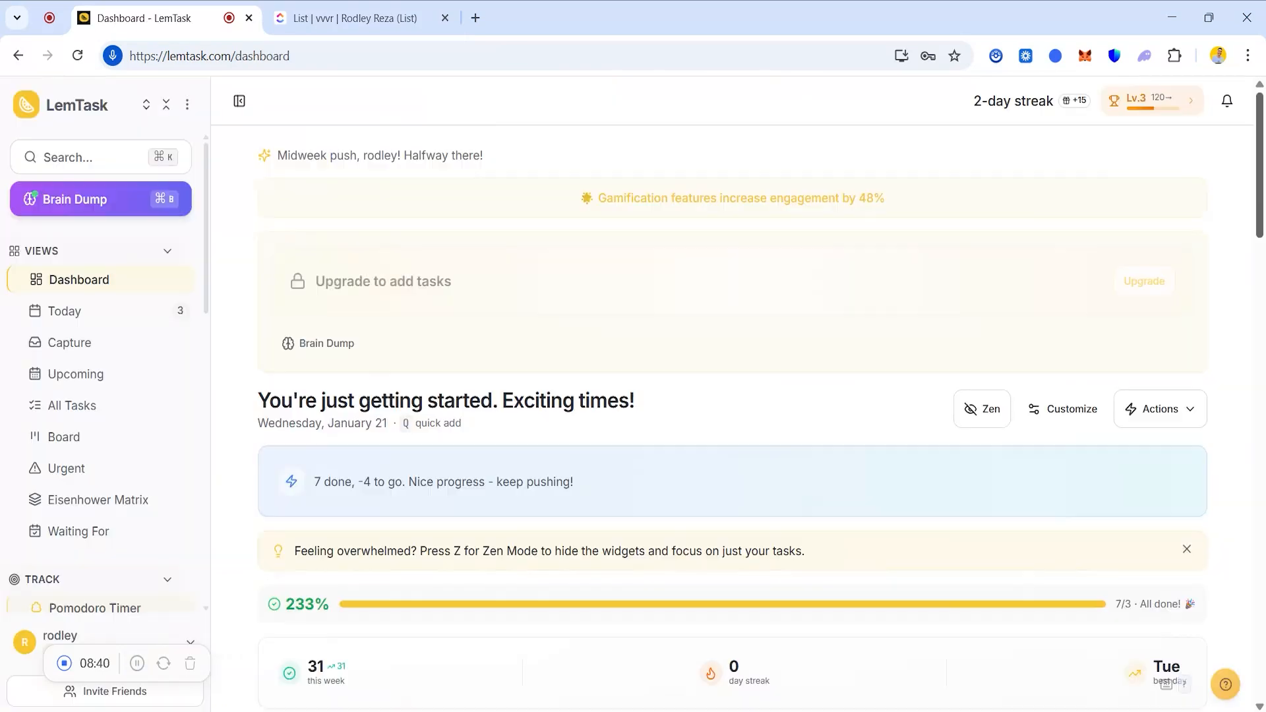
Scroll through the LemTask Dashboard, then open Brain Dump from the sidebar.
scroll(732, 395, "down", 2)
scroll(732, 395, "down", 3)
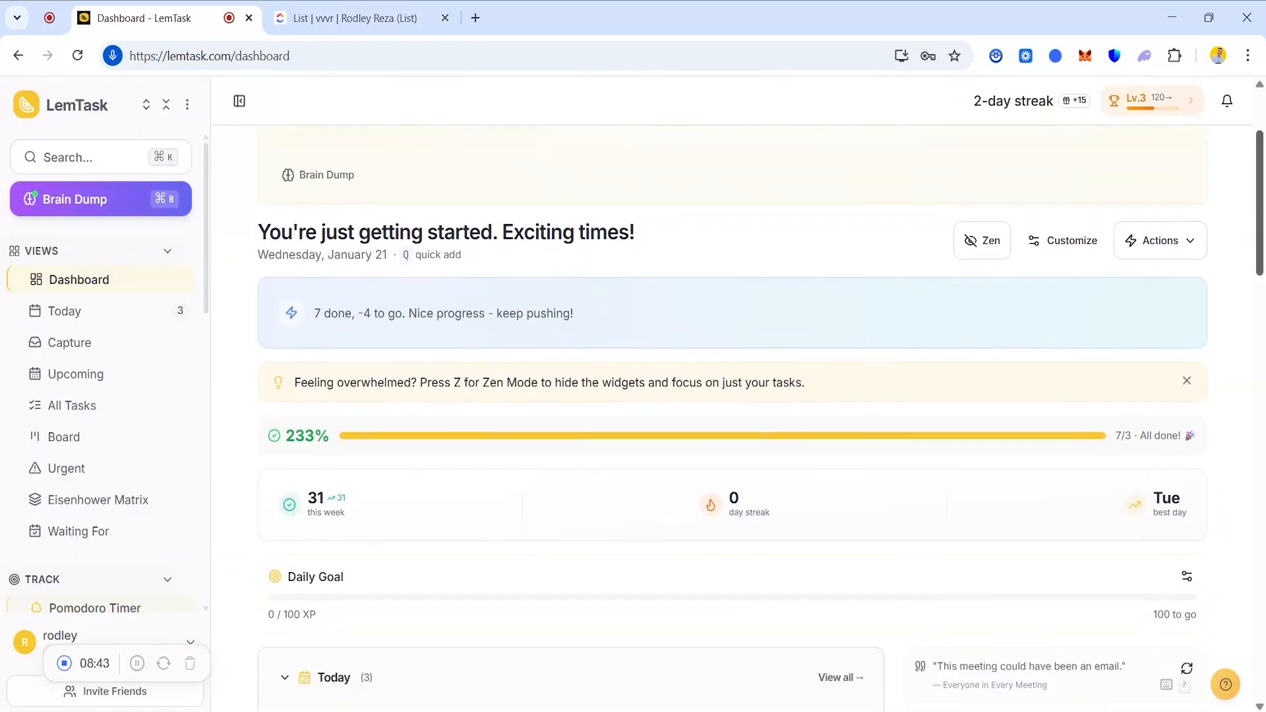
scroll(732, 396, "down", 4)
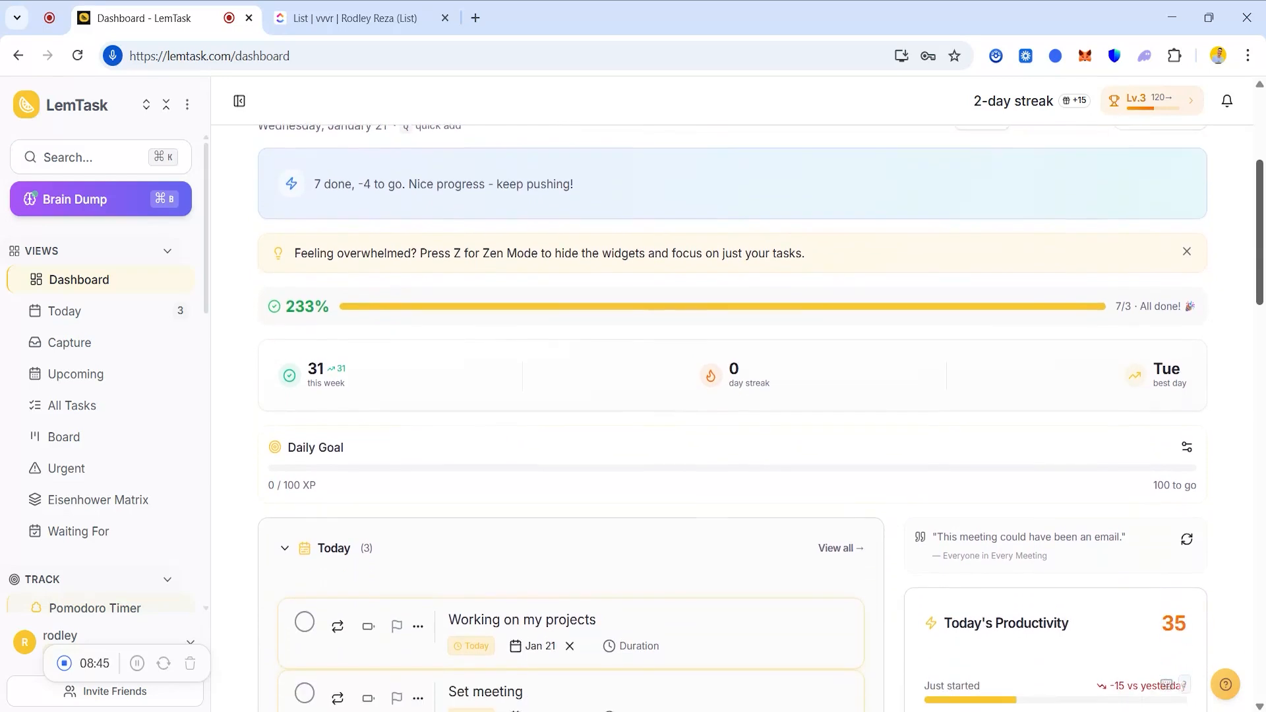
left_click_drag(1262, 294, 1257, 353)
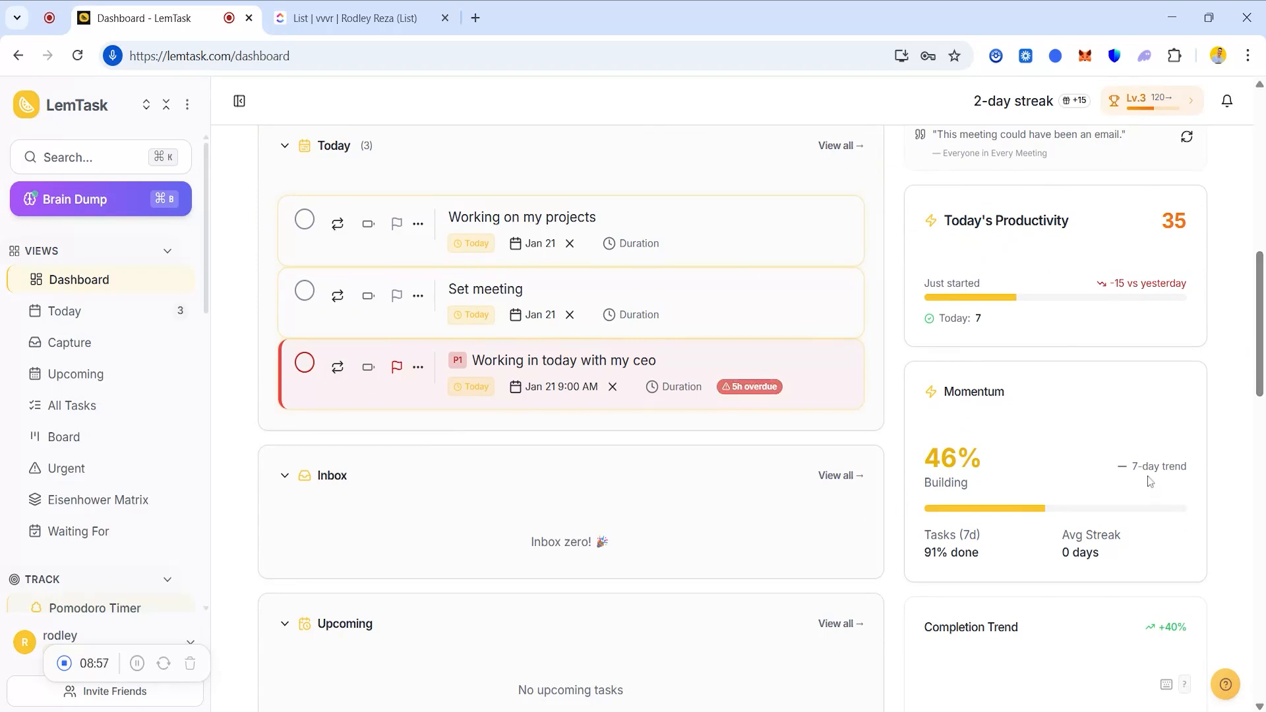
scroll(989, 433, "down", 4)
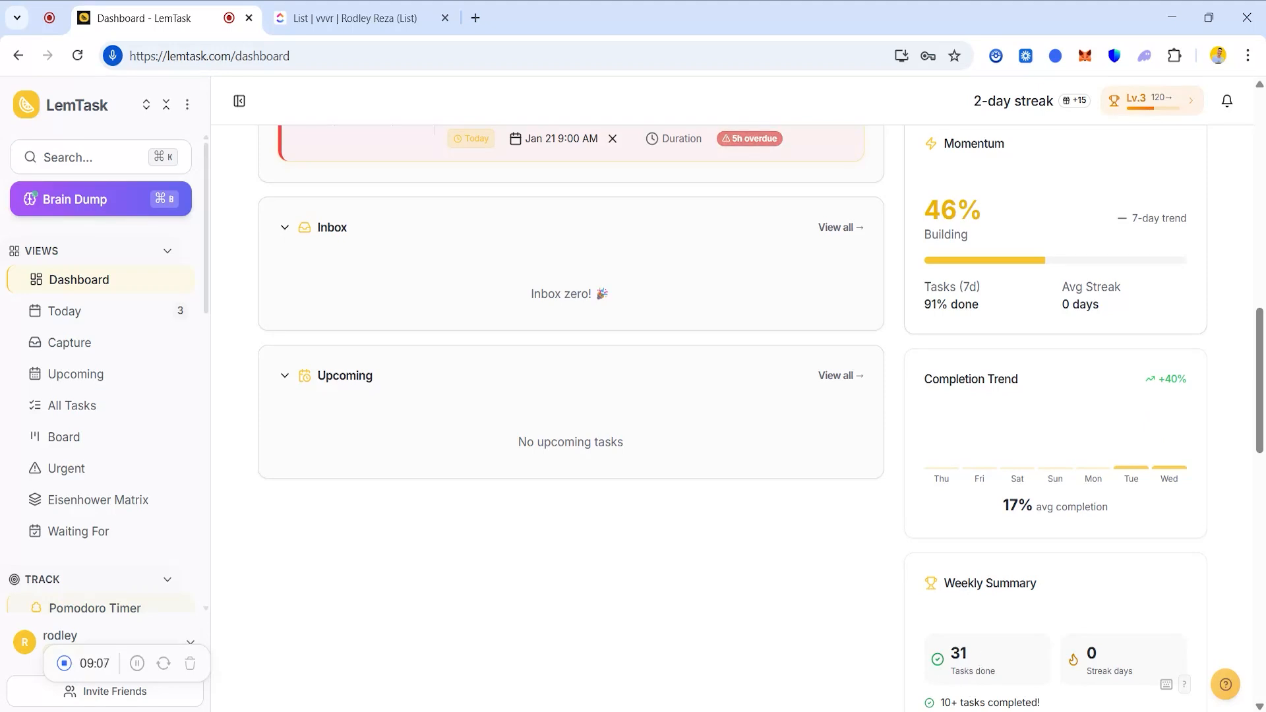
left_click(63, 217)
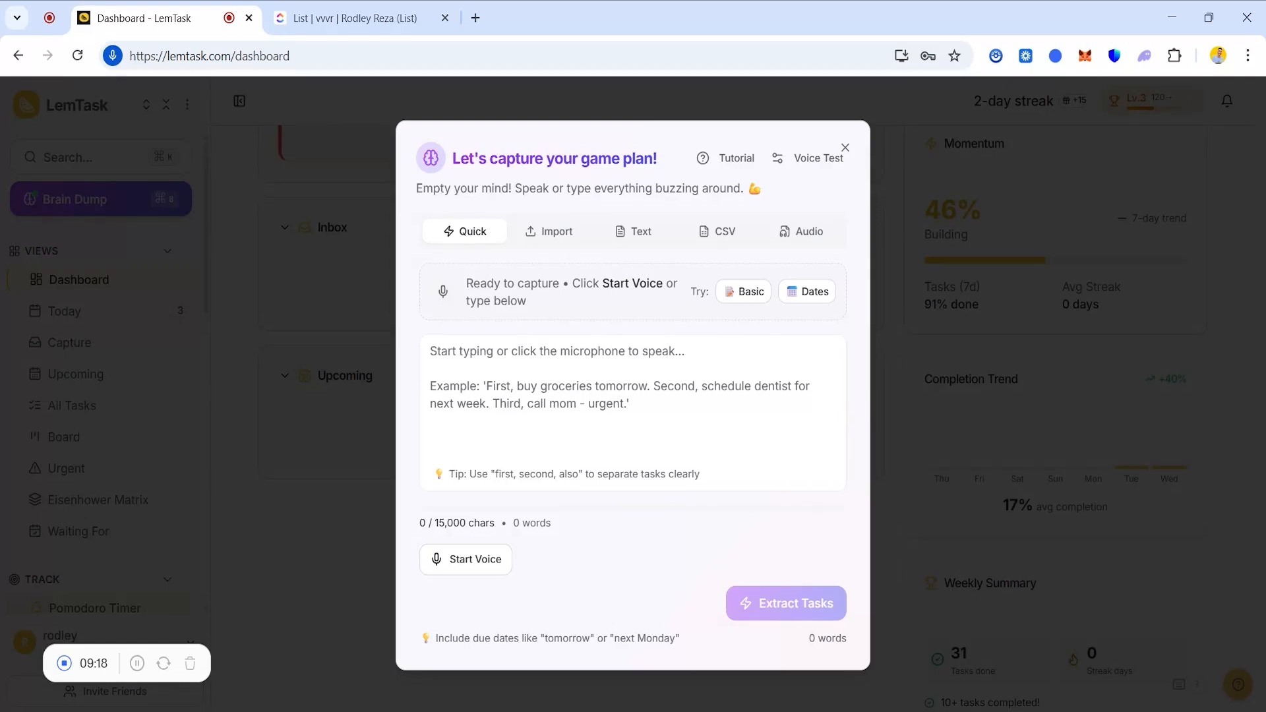
Dictate 'Have a meet with my ceo' by voice and extract it as a task.
left_click(457, 561)
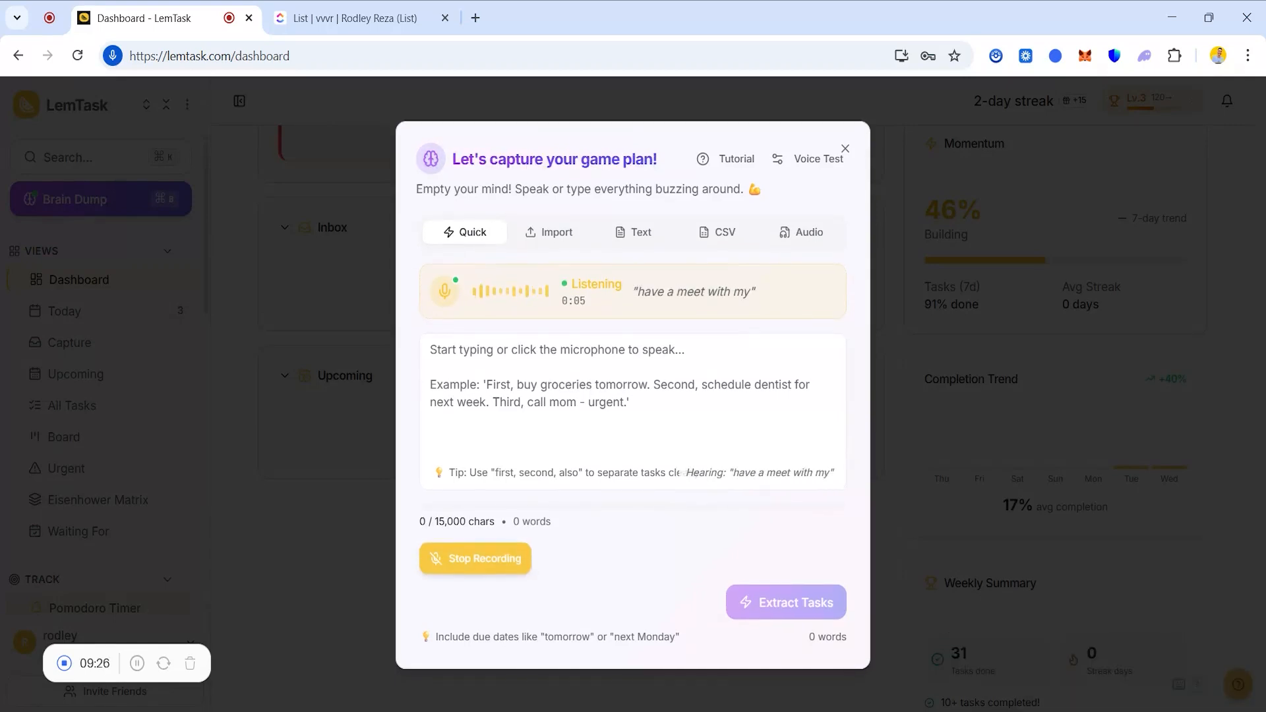
left_click(459, 561)
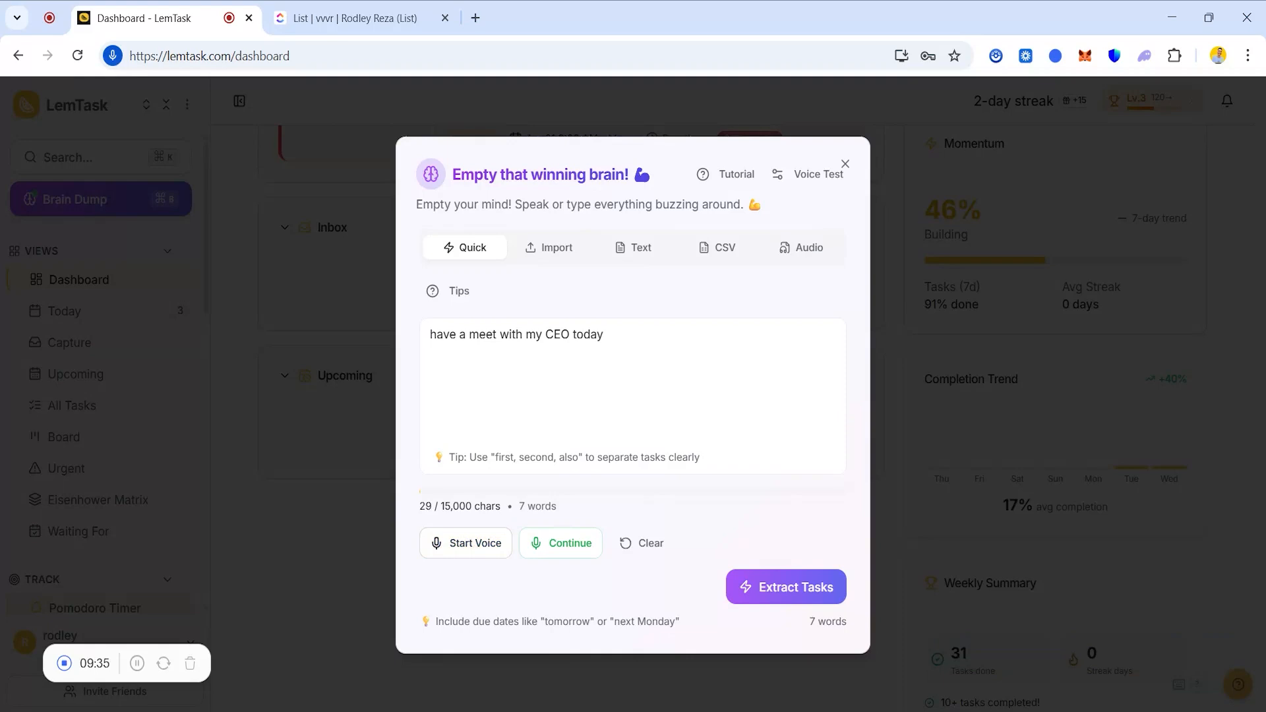
left_click(764, 594)
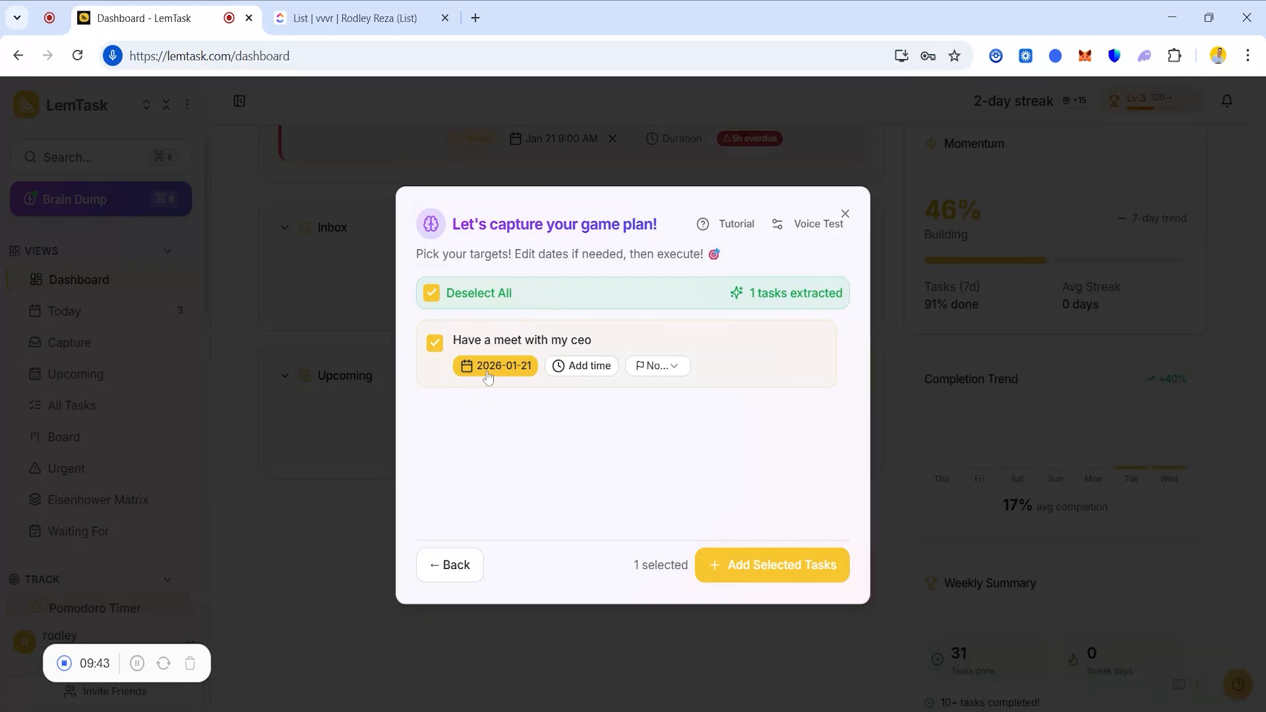
Set the task's time to 17:00 and priority to High, add it, and close the dialog.
left_click(574, 370)
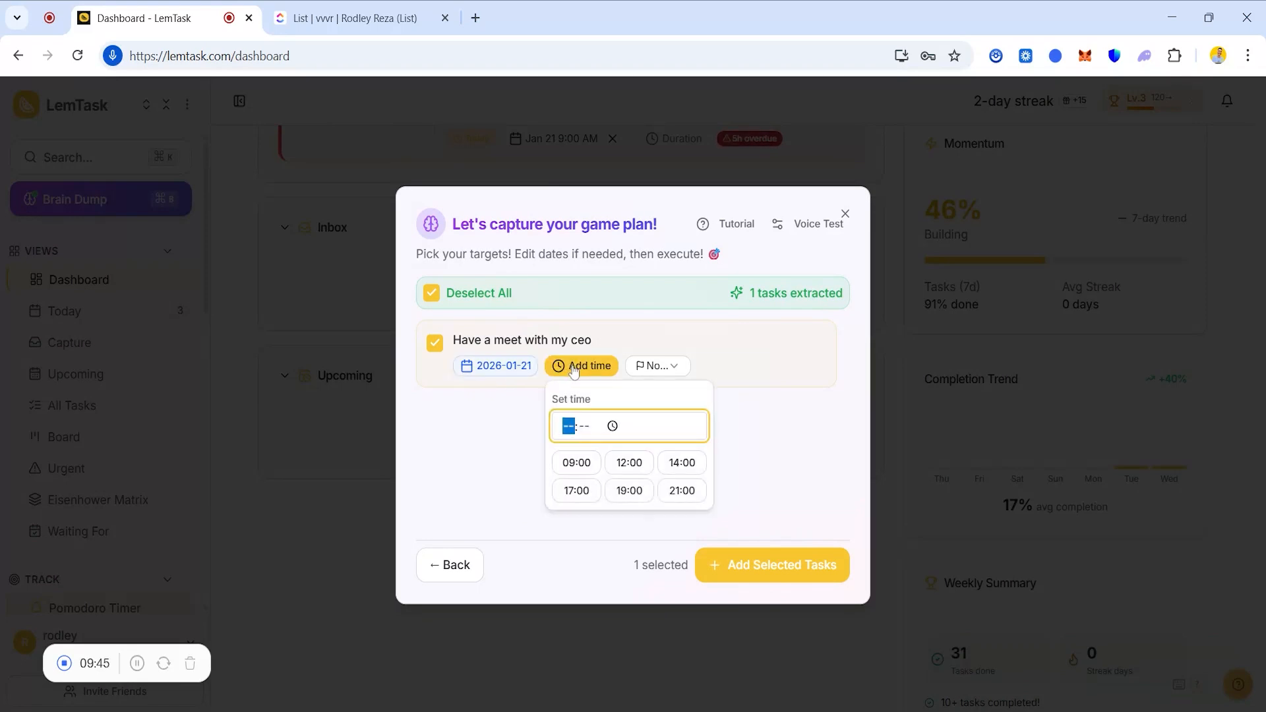
left_click(576, 489)
left_click(649, 372)
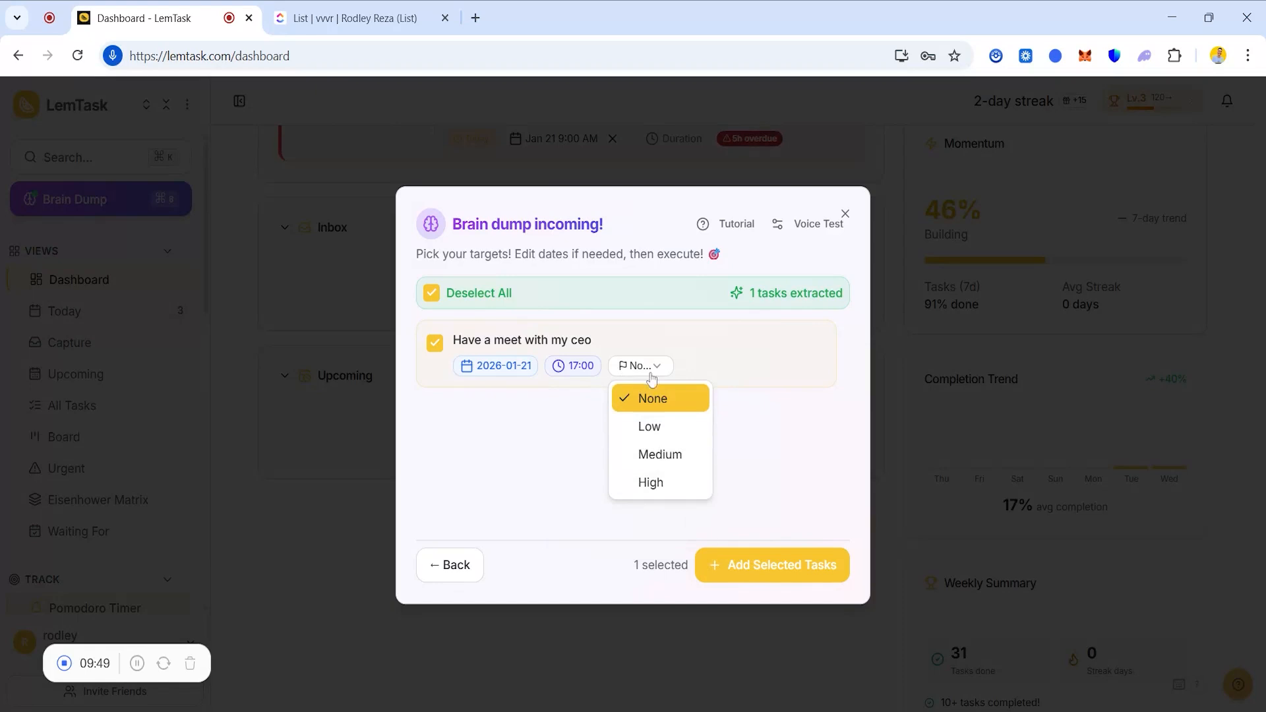
left_click(650, 482)
left_click(744, 574)
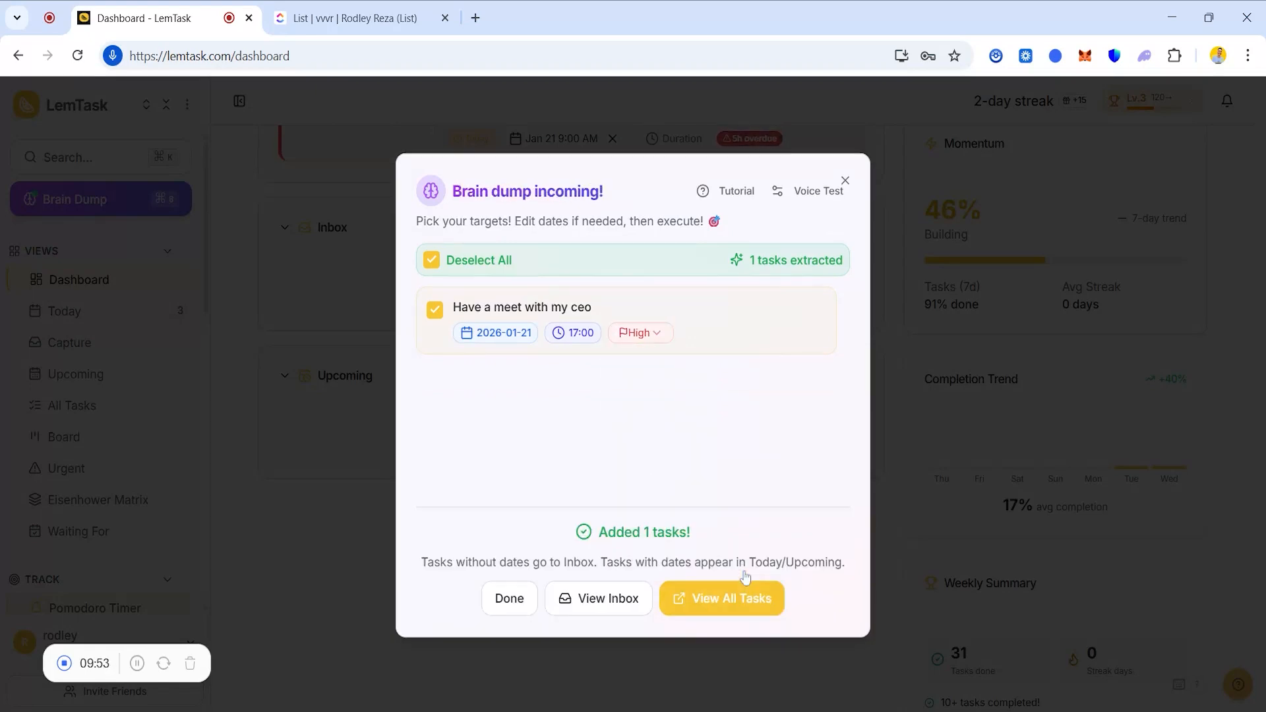
left_click(845, 182)
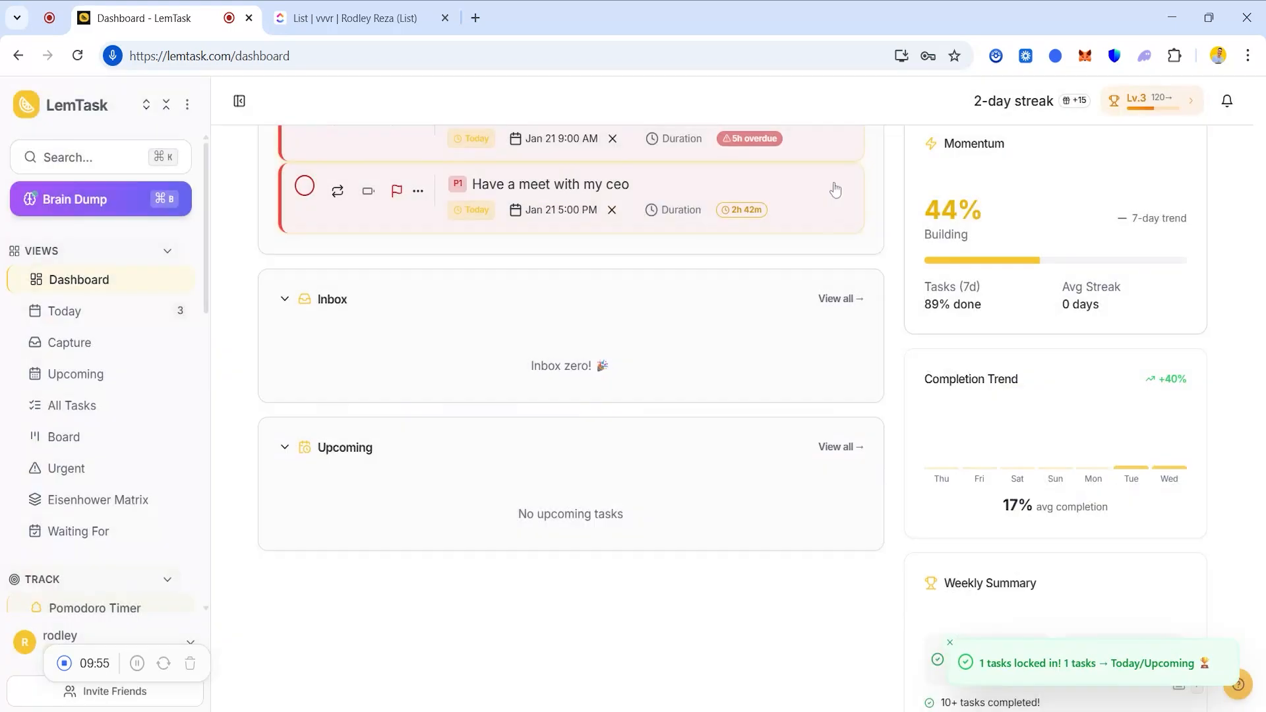
Reopen Brain Dump, dictate 'Send invoices', and extract it as a task.
left_click(109, 201)
left_click(477, 561)
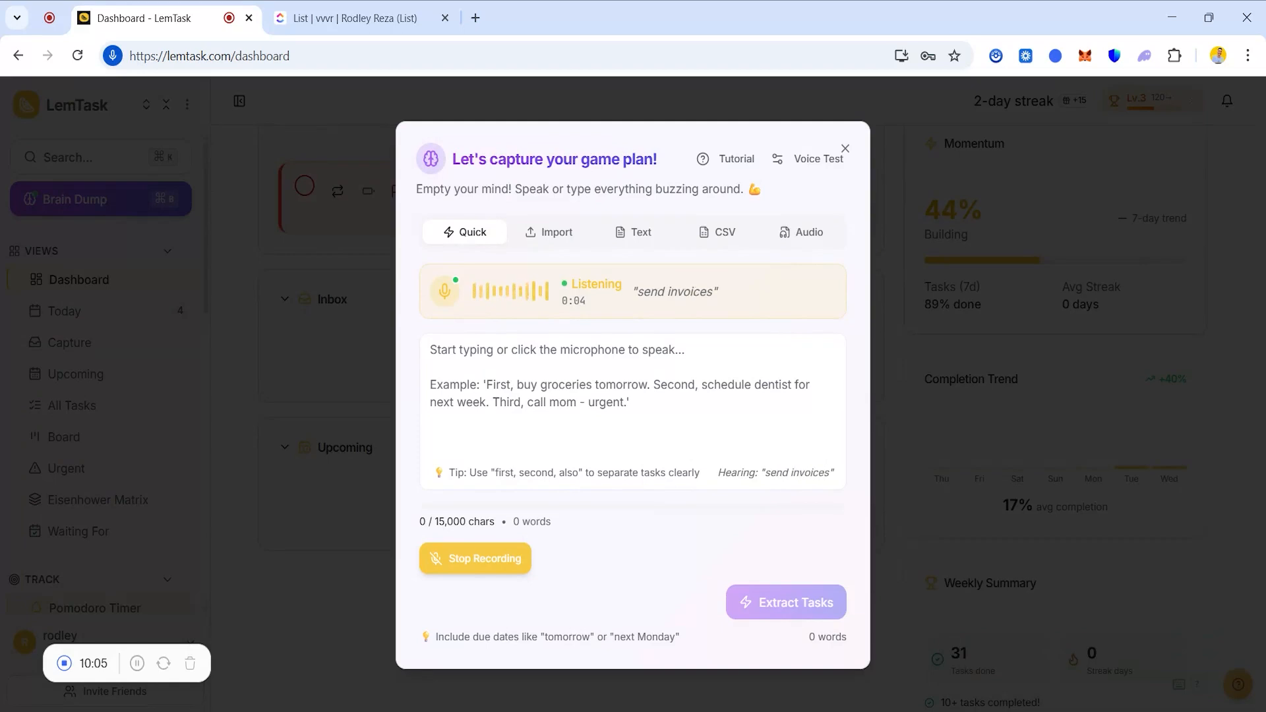
left_click(475, 558)
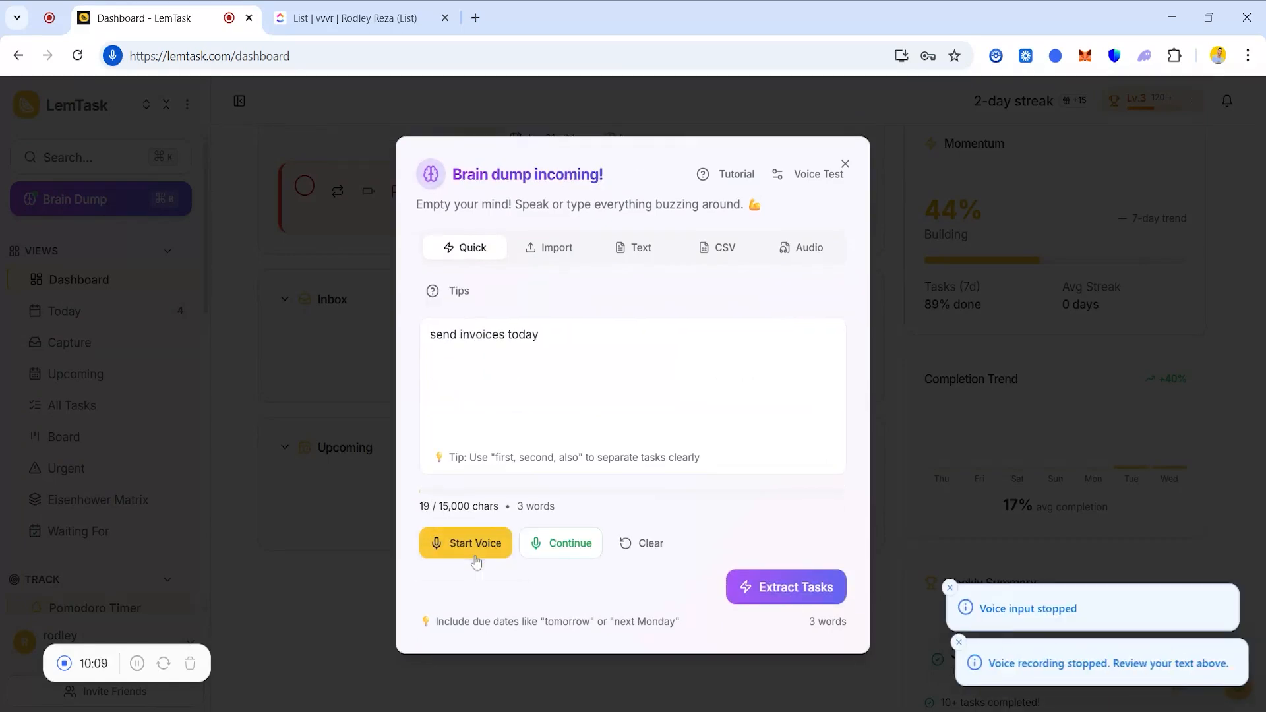
left_click(748, 593)
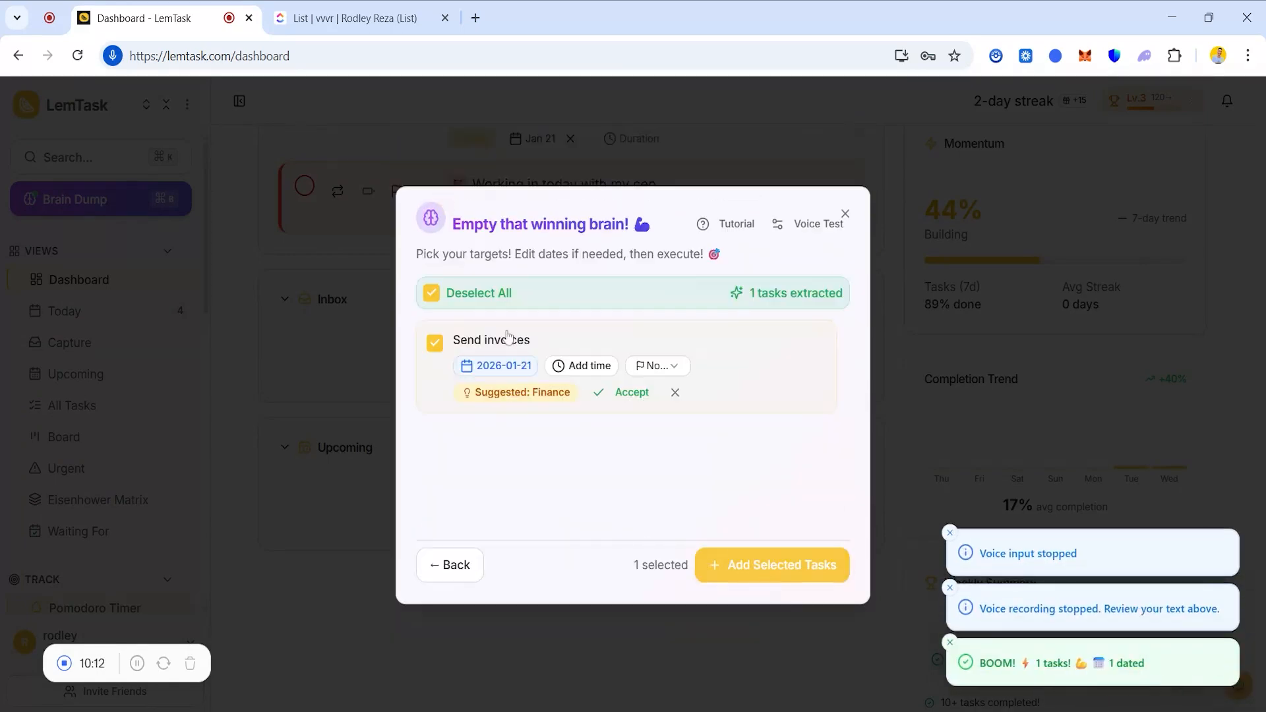
Set Send invoices to 19:00 with High priority, accept the Finance category, and add it.
left_click(581, 365)
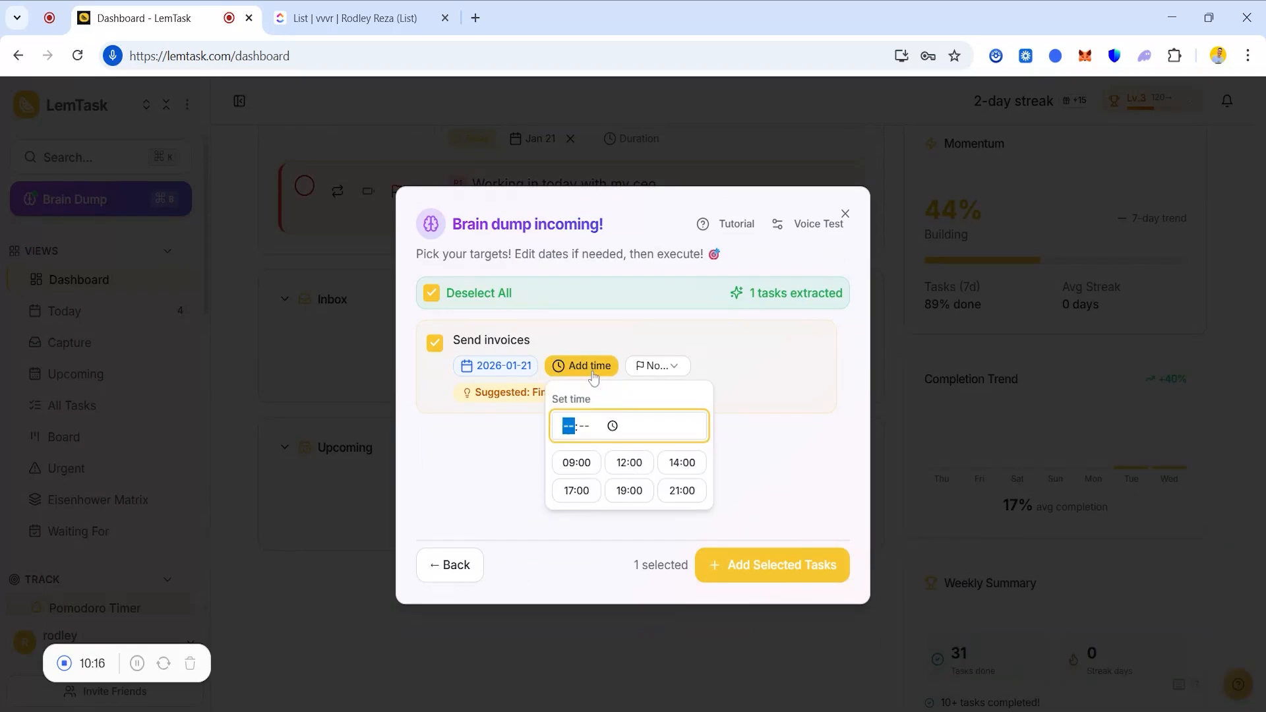
left_click(628, 491)
left_click(649, 365)
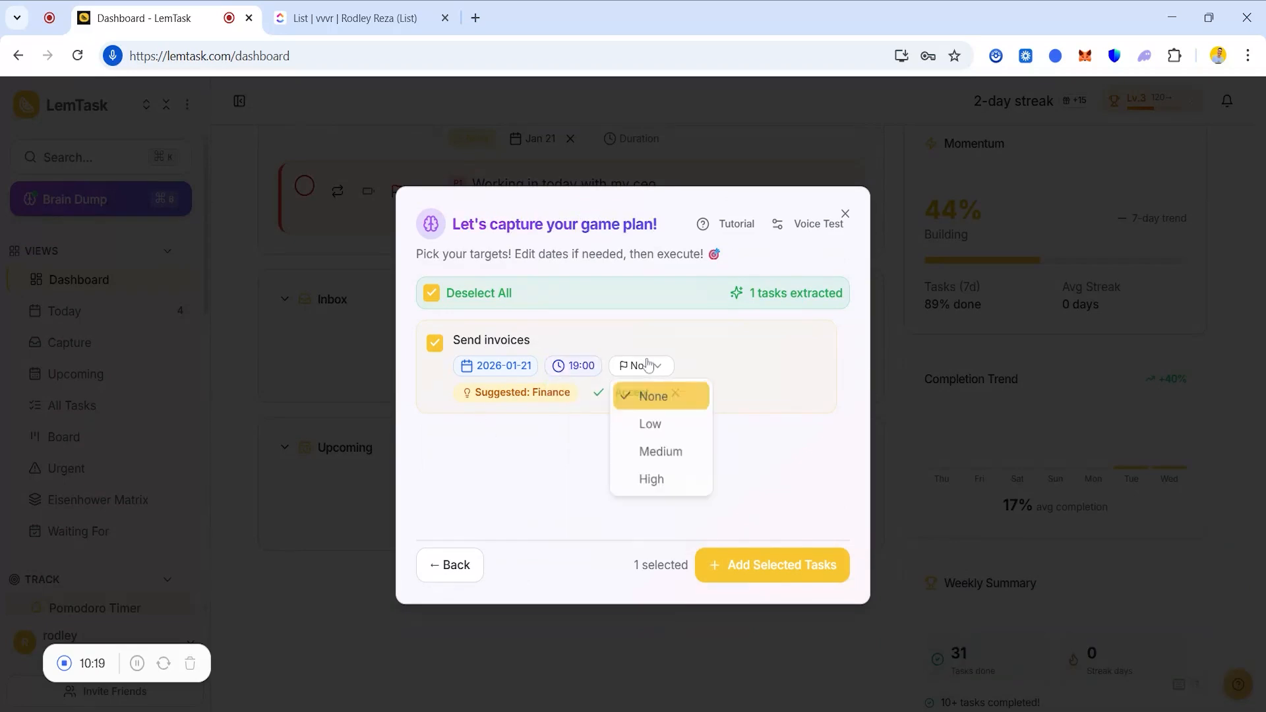
left_click(658, 484)
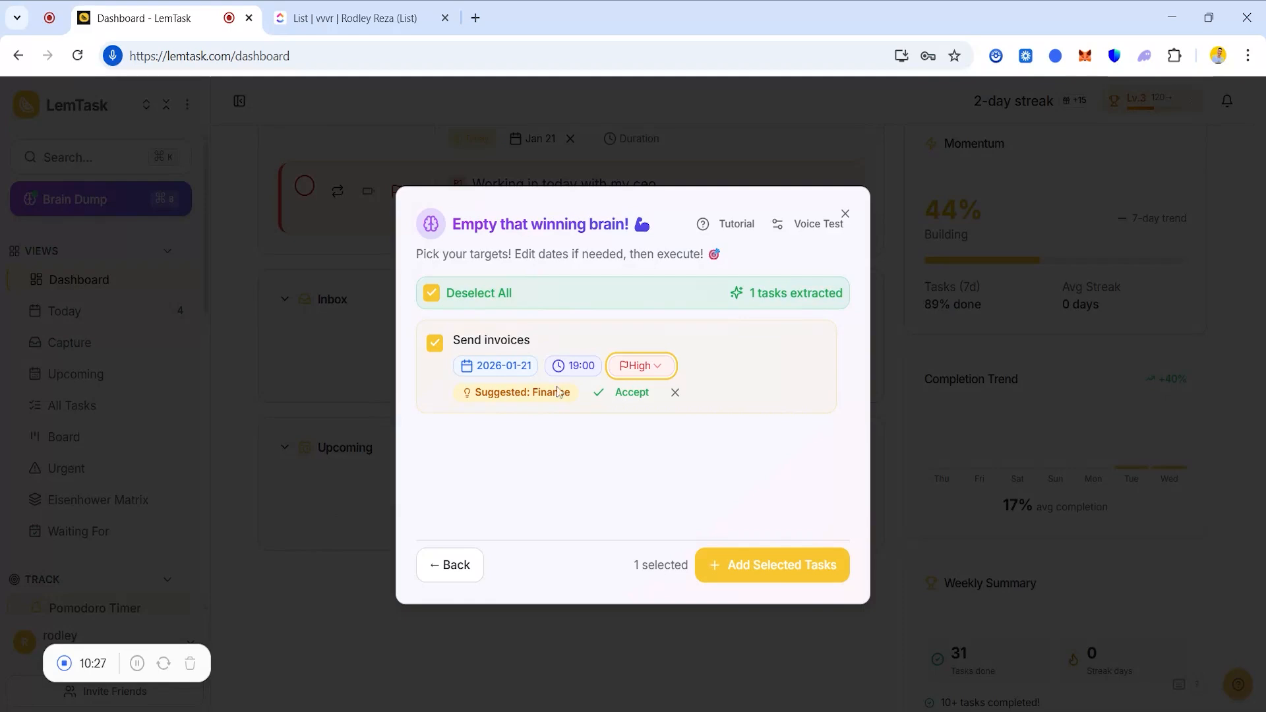
left_click(625, 393)
left_click(781, 567)
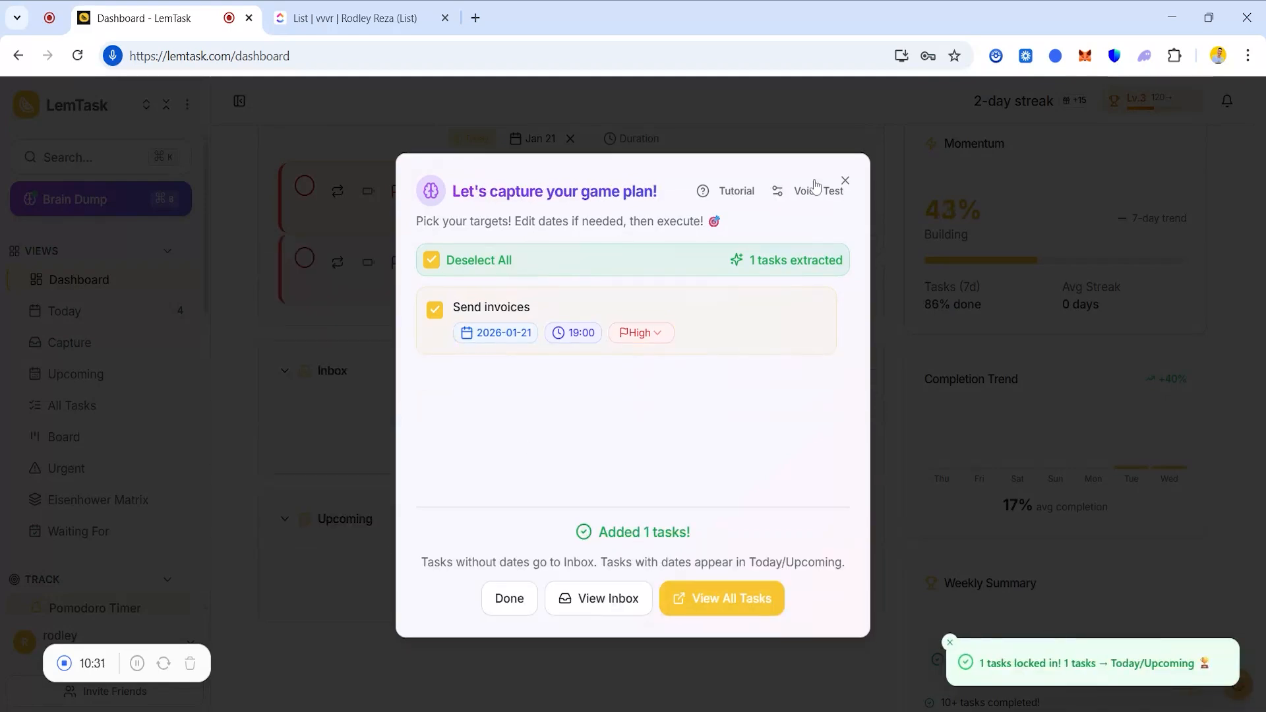
left_click(844, 182)
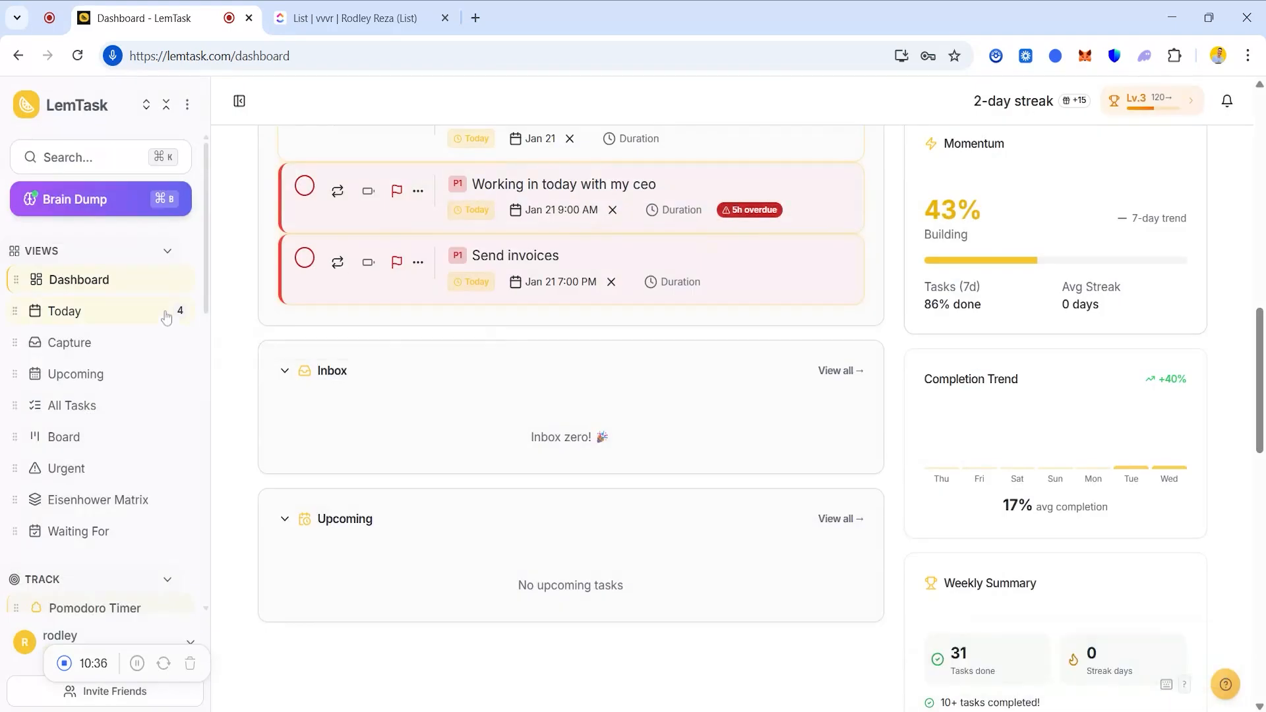
Check off 'Have a meet with my ceo' in LemTask's Today view, earning +10 XP.
left_click(167, 318)
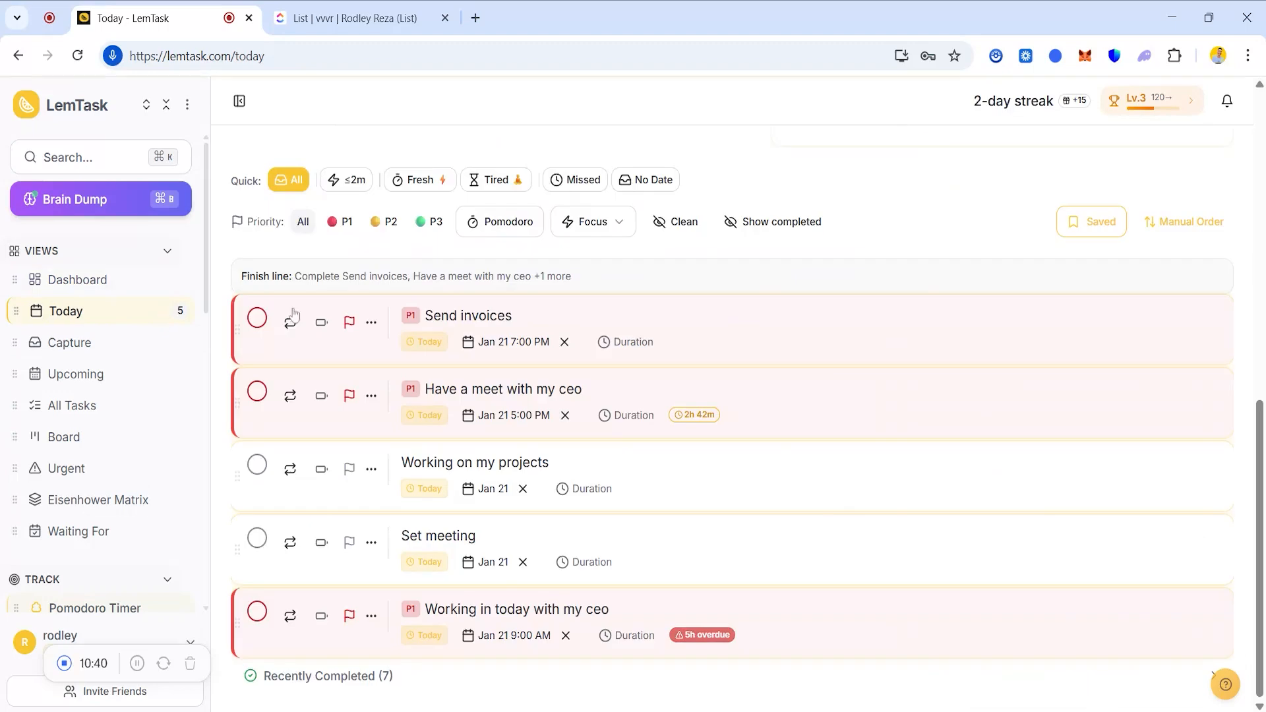
left_click_drag(1258, 492, 1259, 499)
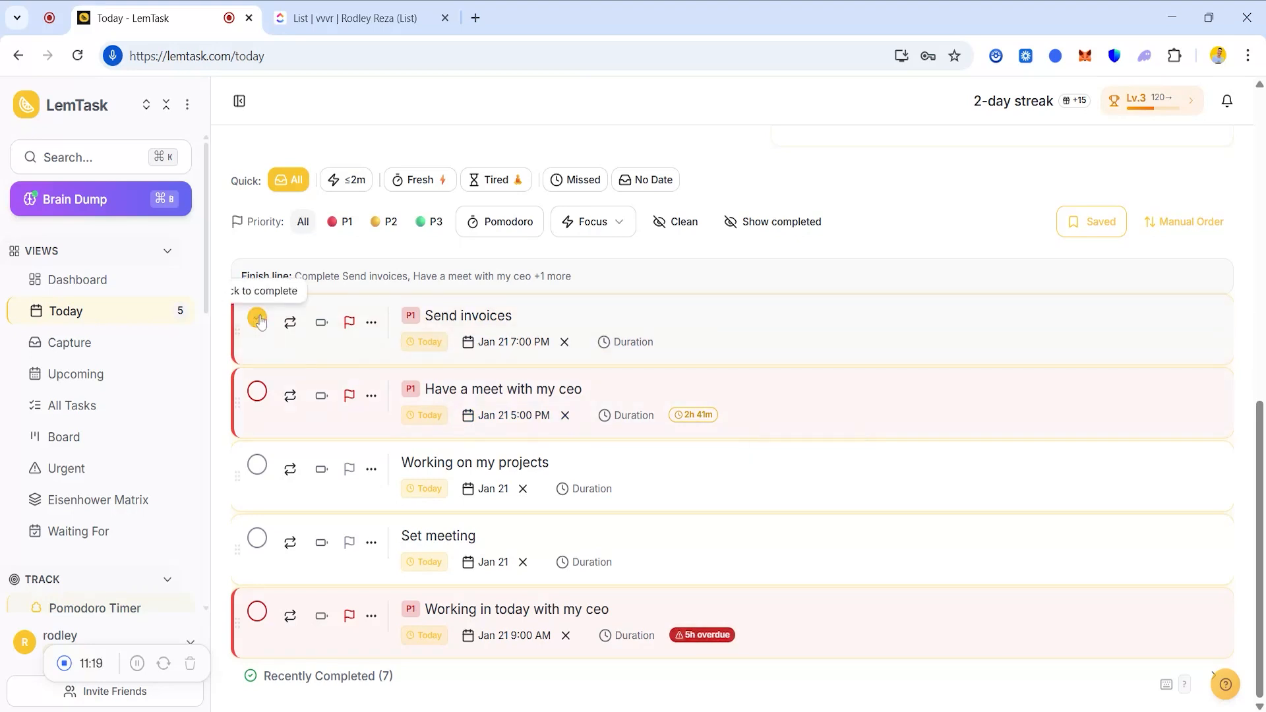
left_click(257, 392)
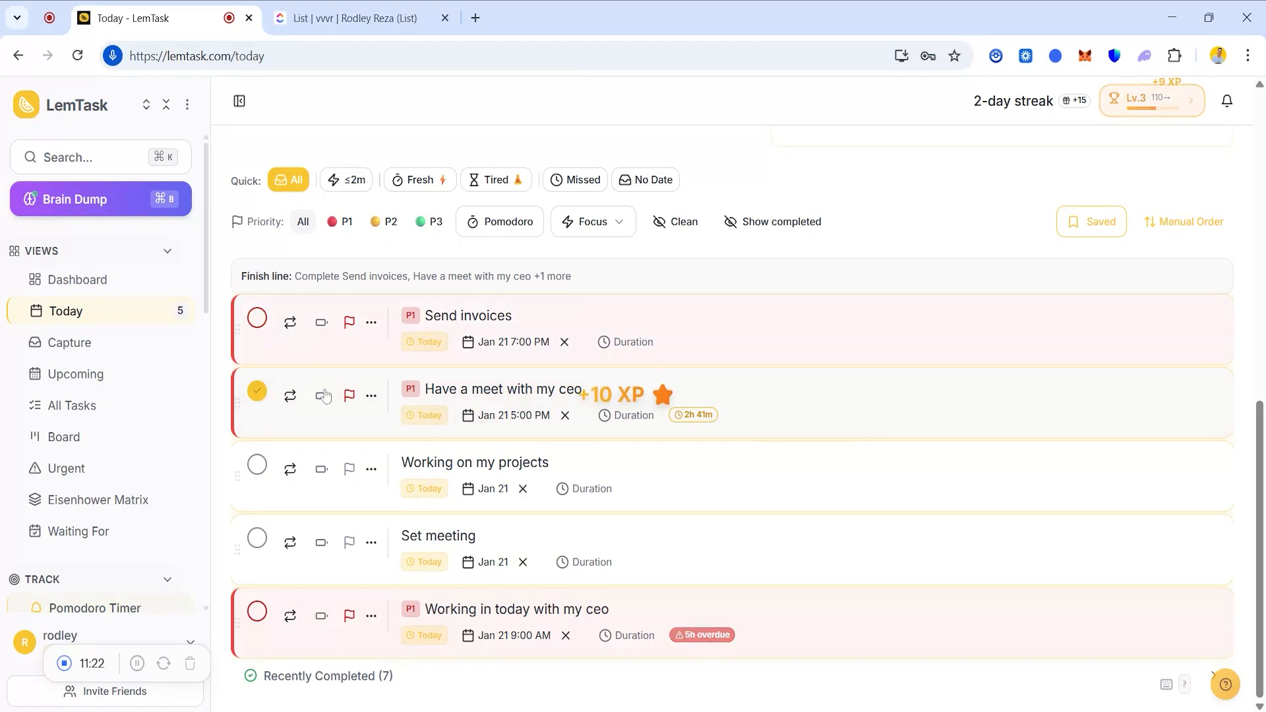